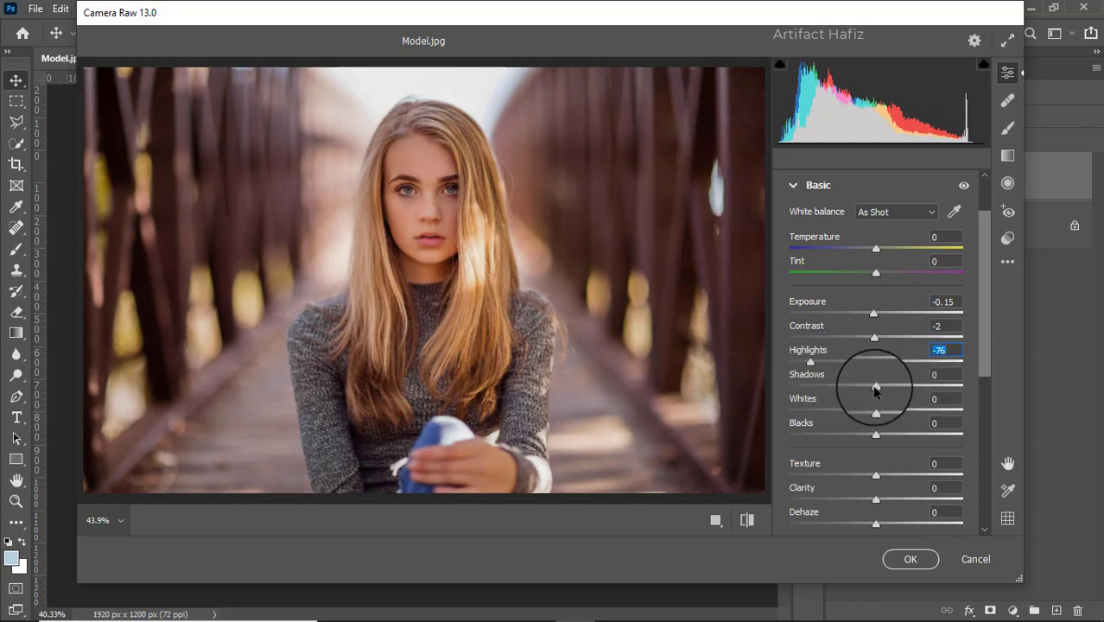
- Set Shadows to +14, Whites to +77, Blacks to -5, Texture to -3, and both Clarity and Dehaze to +3
{"action": "left_click_drag", "start_coordinate": [875, 385], "coordinate": [940, 412]}
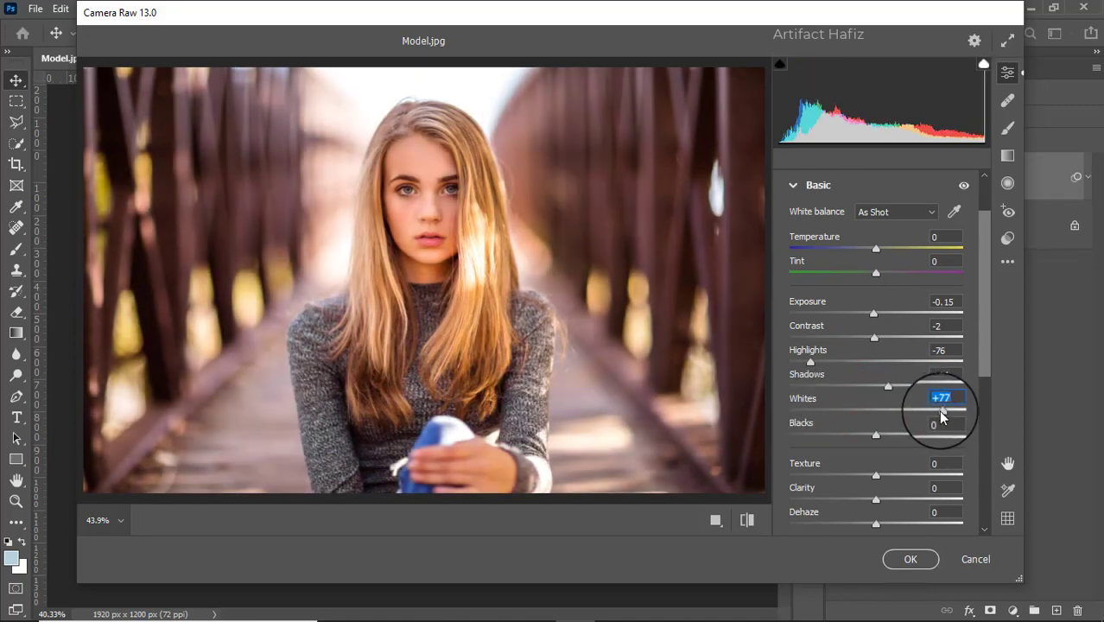
{"action": "mouse_move", "coordinate": [875, 434]}
{"action": "left_mouse_down"}
{"action": "mouse_move", "coordinate": [857, 434]}
{"action": "mouse_move", "coordinate": [873, 438]}
{"action": "left_mouse_up"}
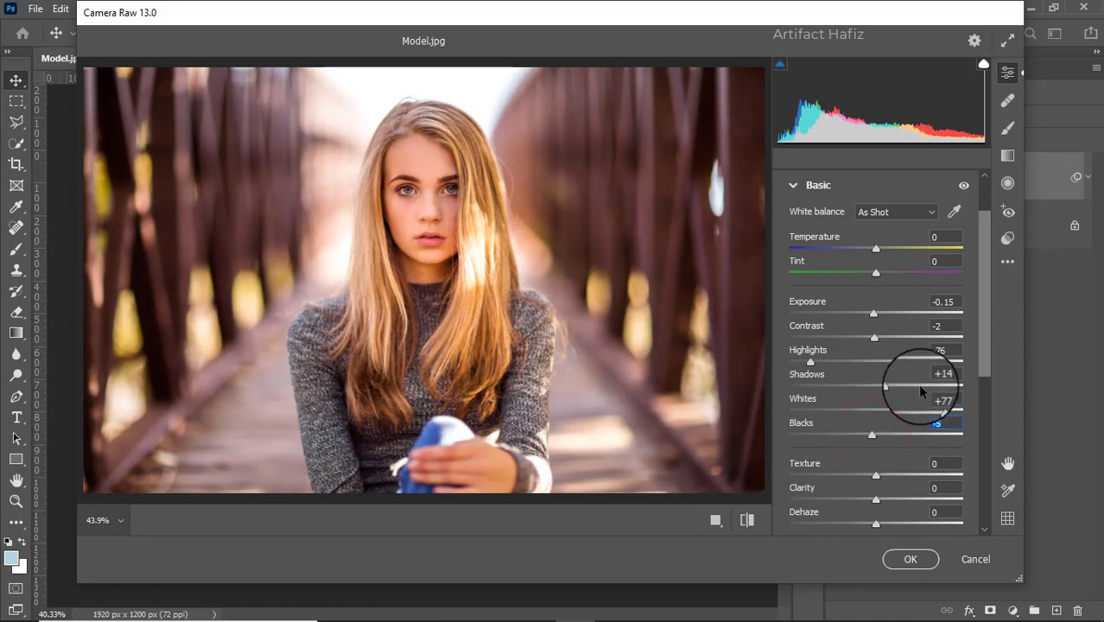
{"action": "scroll", "coordinate": [917, 384], "scroll_direction": "down", "scroll_amount": 3}
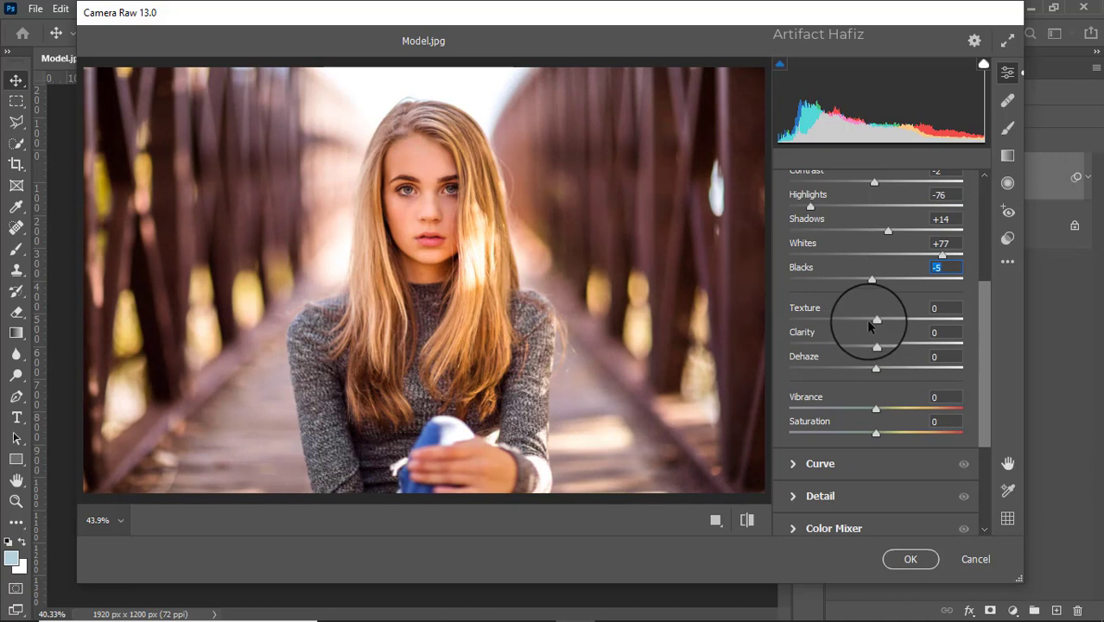
{"action": "mouse_move", "coordinate": [874, 322]}
{"action": "left_mouse_down"}
{"action": "mouse_move", "coordinate": [881, 350]}
{"action": "mouse_move", "coordinate": [818, 351]}
{"action": "mouse_move", "coordinate": [956, 363]}
{"action": "mouse_move", "coordinate": [850, 372]}
{"action": "mouse_move", "coordinate": [922, 372]}
{"action": "mouse_move", "coordinate": [868, 372]}
{"action": "mouse_move", "coordinate": [897, 374]}
{"action": "mouse_move", "coordinate": [878, 378]}
{"action": "left_mouse_up"}
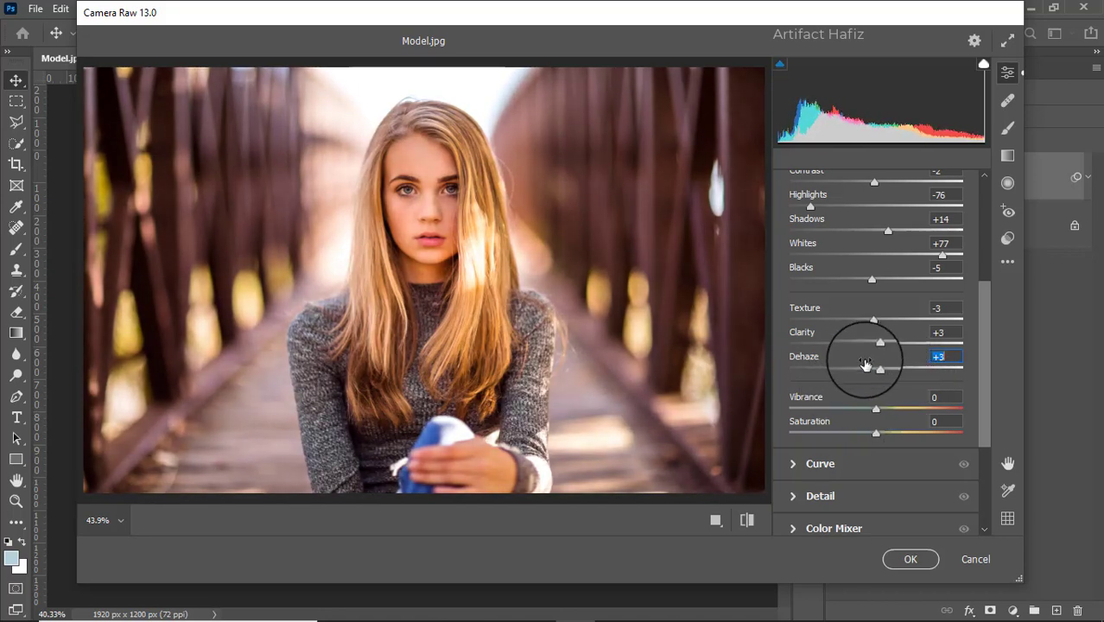
- Shape the point curve with a shadow point near input 64, output 61 and a highlight point at input 189, output 197
{"action": "scroll", "coordinate": [876, 380], "scroll_direction": "down", "scroll_amount": 2}
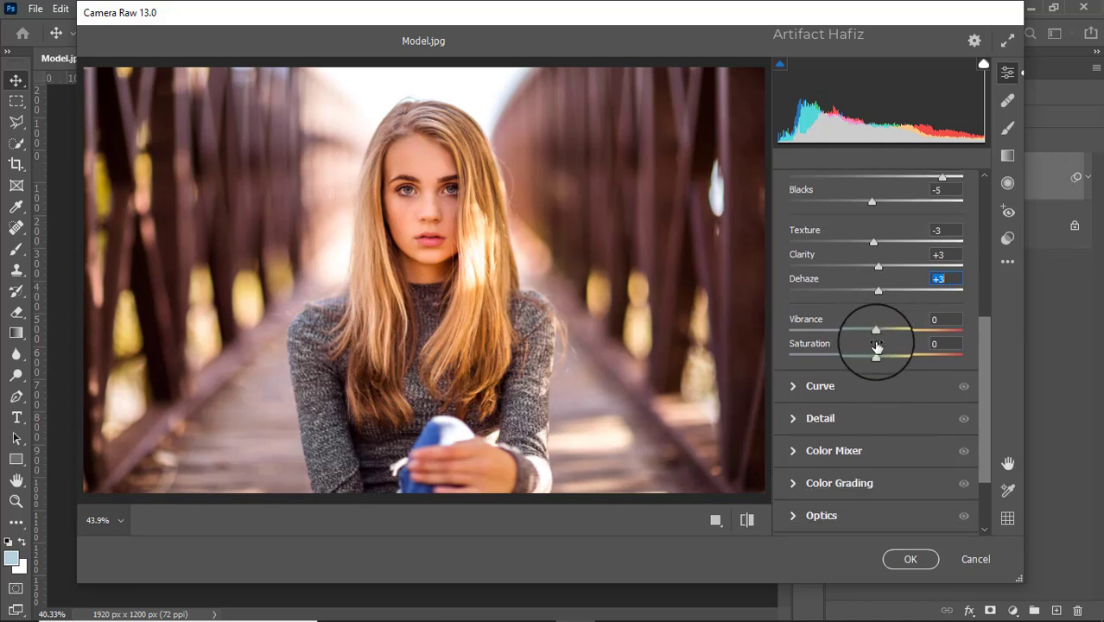
{"action": "left_click", "coordinate": [804, 389]}
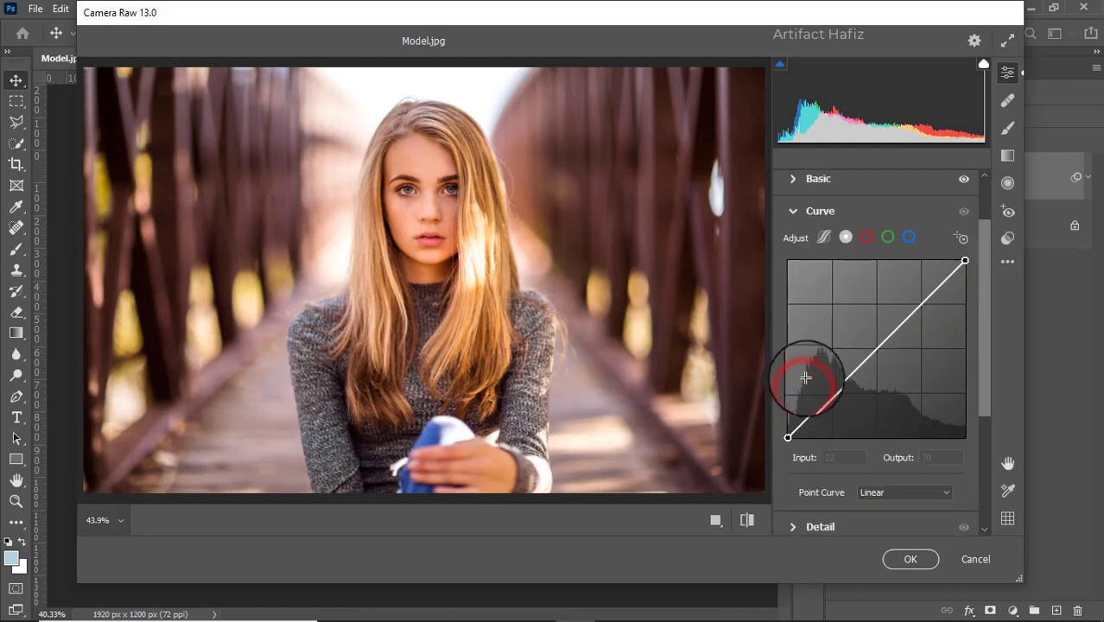
{"action": "left_click", "coordinate": [831, 396]}
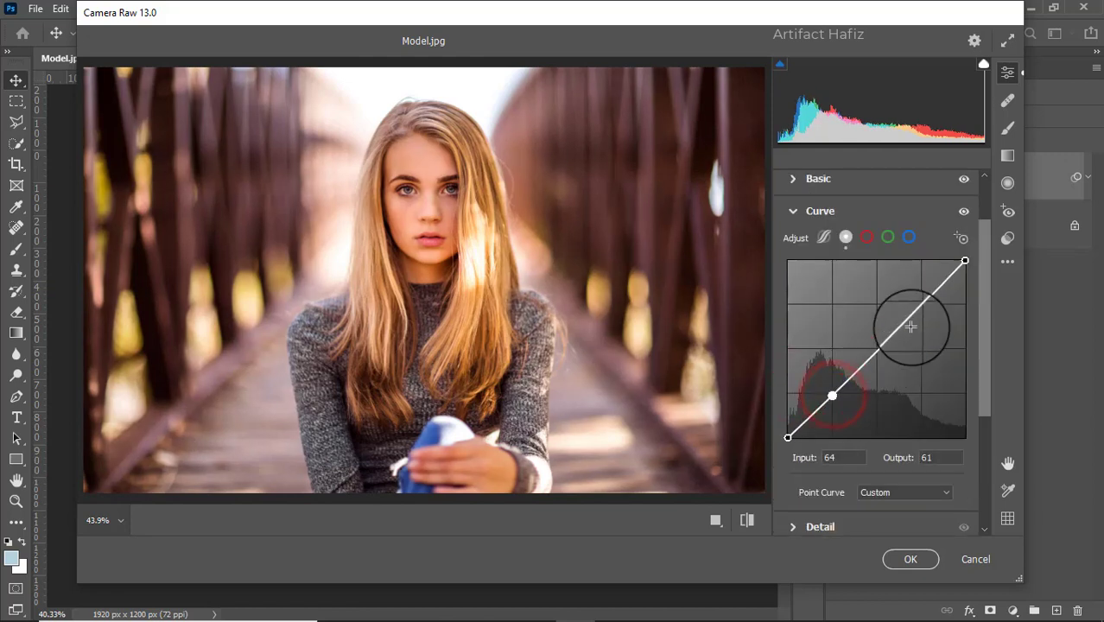
{"action": "left_click", "coordinate": [922, 302]}
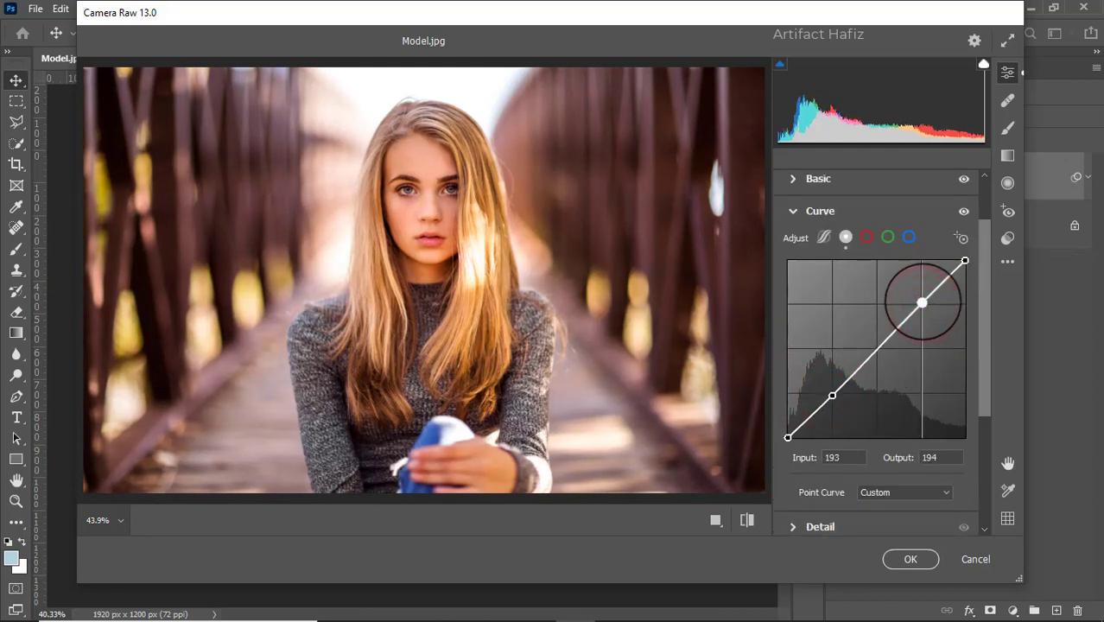
{"action": "left_click_drag", "start_coordinate": [922, 303], "coordinate": [918, 300]}
- In the Detail settings, set Noise Reduction to 8 and Sharpening to 9
{"action": "scroll", "coordinate": [849, 333], "scroll_direction": "down", "scroll_amount": 2}
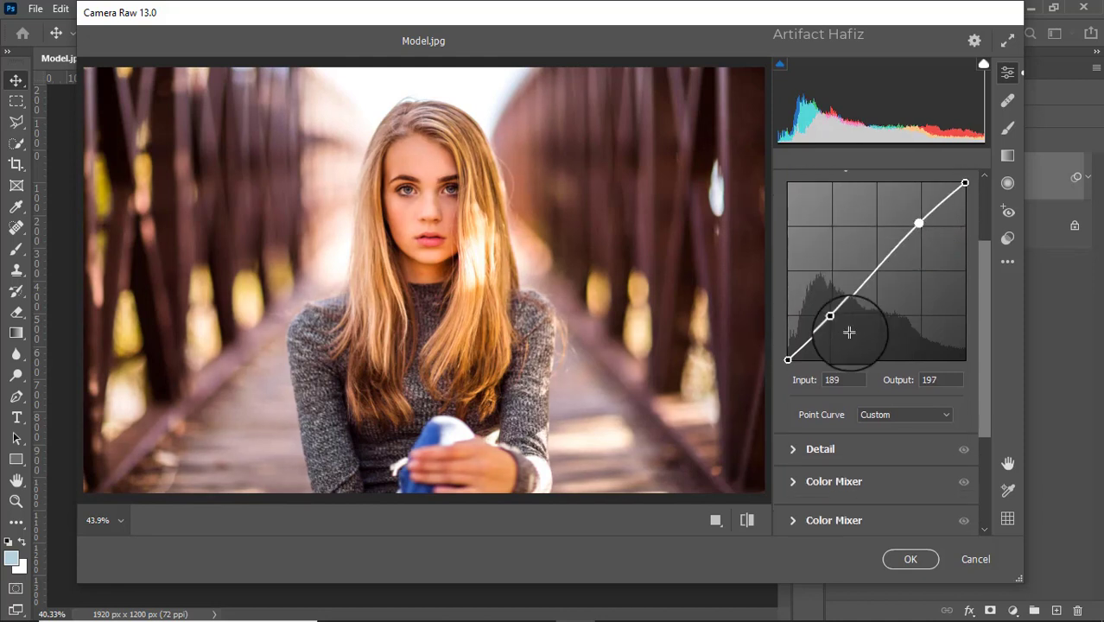
{"action": "scroll", "coordinate": [849, 332], "scroll_direction": "down", "scroll_amount": 2}
{"action": "left_click", "coordinate": [796, 370]}
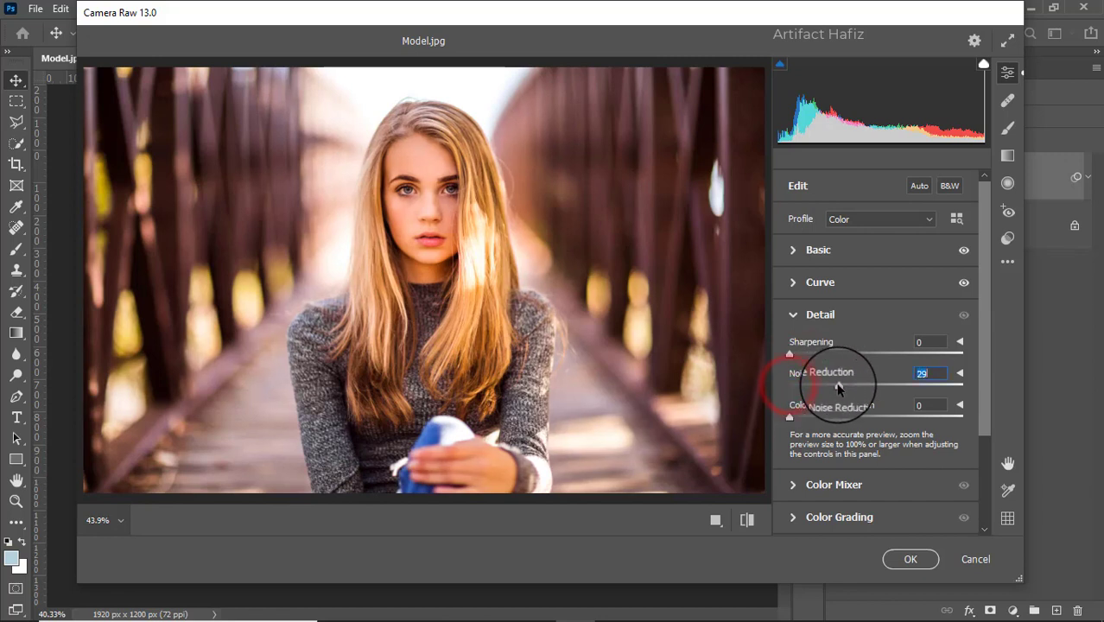
{"action": "left_click_drag", "start_coordinate": [838, 387], "coordinate": [808, 383]}
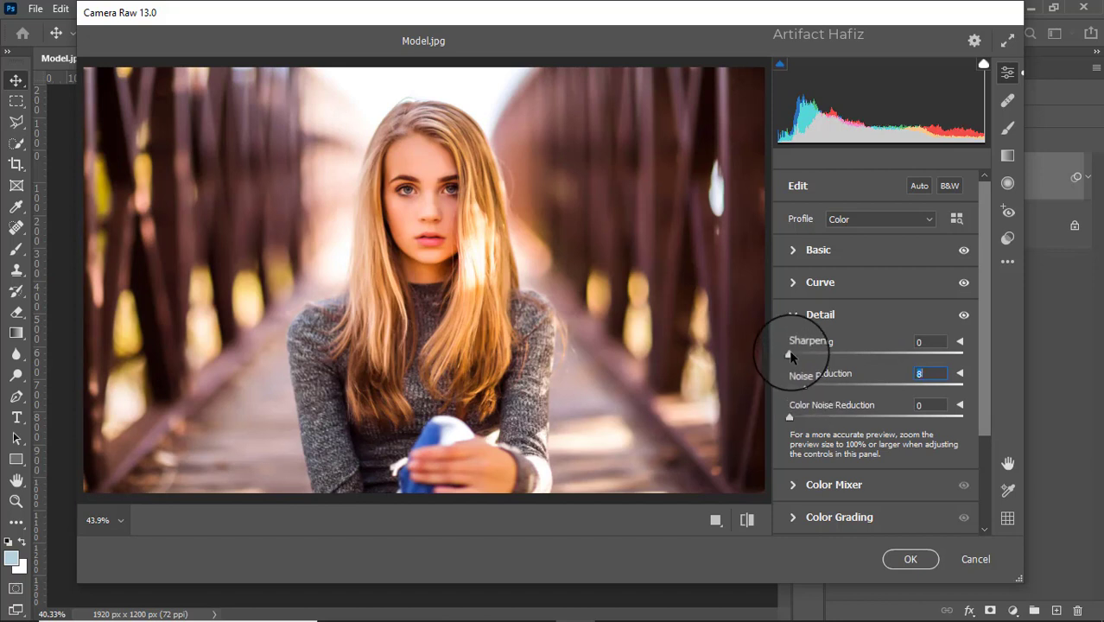
{"action": "left_click_drag", "start_coordinate": [791, 355], "coordinate": [801, 356]}
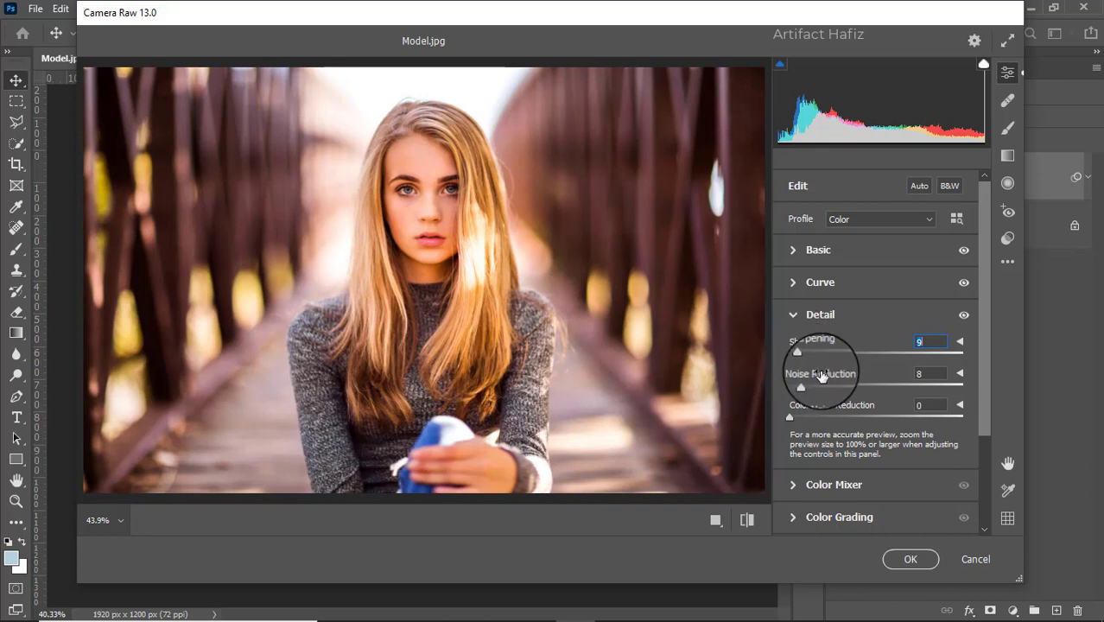
- In the Color Mixer's HSL saturation settings, set Oranges to -25 and leave Reds at 0
{"action": "scroll", "coordinate": [813, 417], "scroll_direction": "down", "scroll_amount": 2}
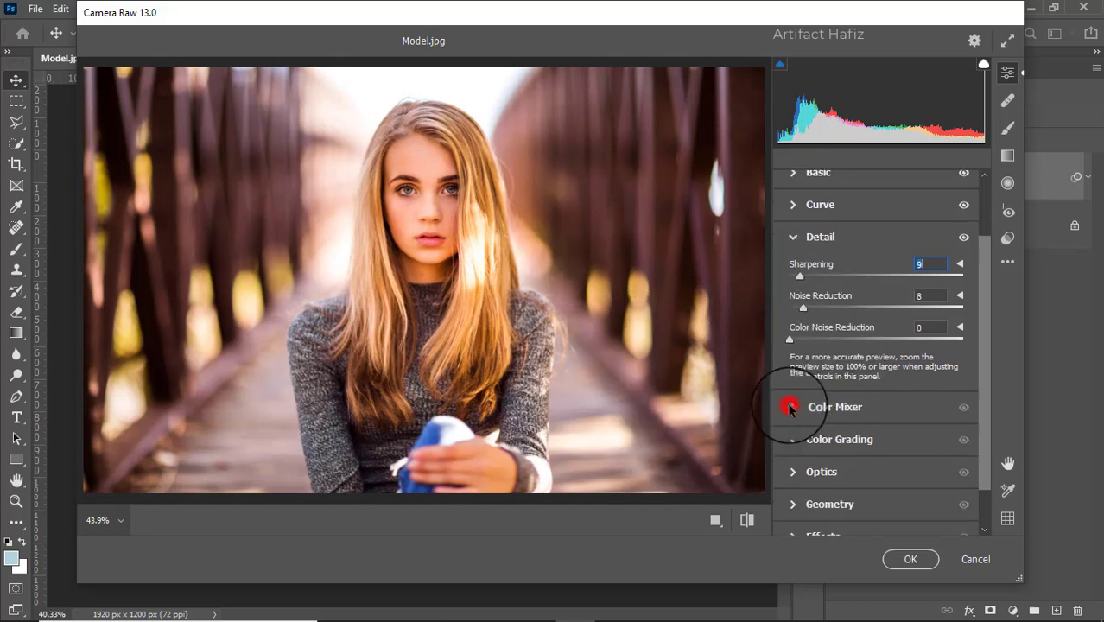
{"action": "left_click", "coordinate": [790, 406]}
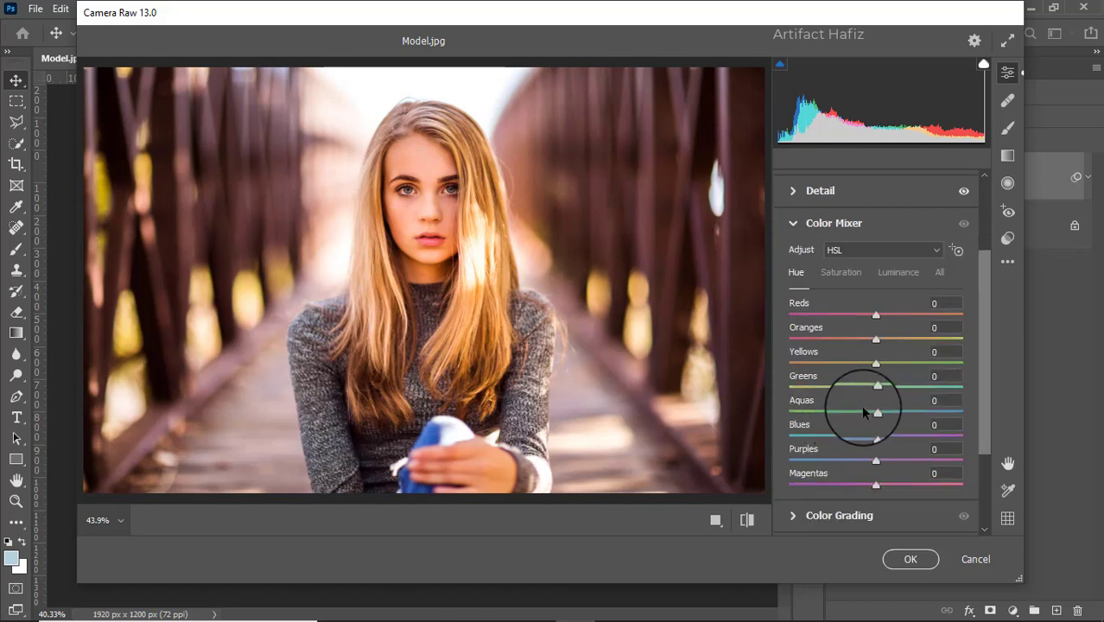
{"action": "left_click", "coordinate": [842, 269]}
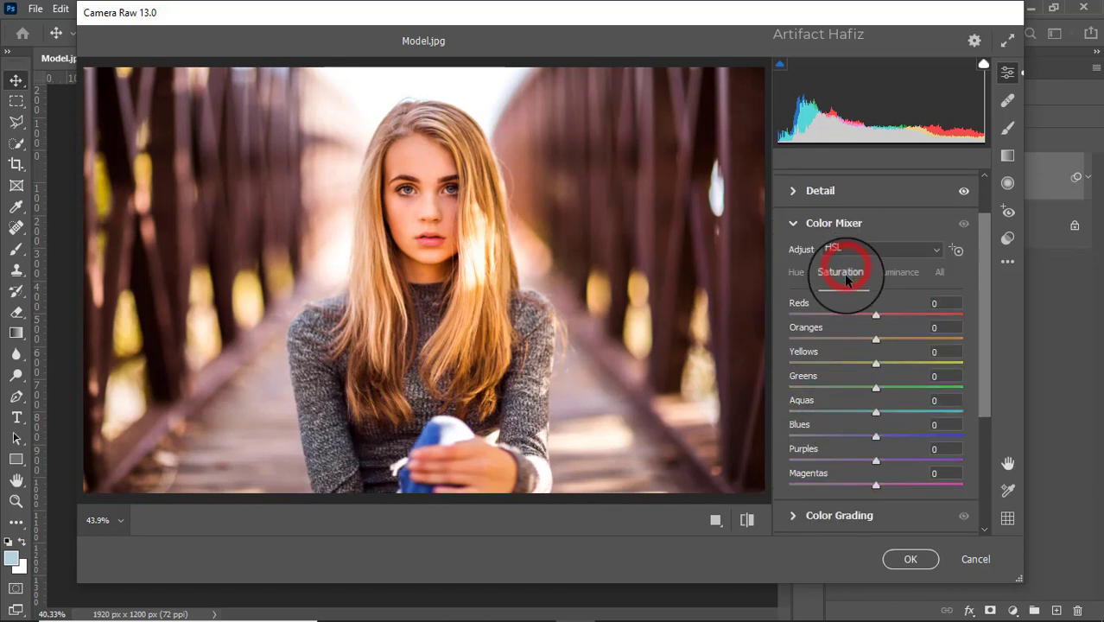
{"action": "left_click_drag", "start_coordinate": [857, 344], "coordinate": [851, 344]}
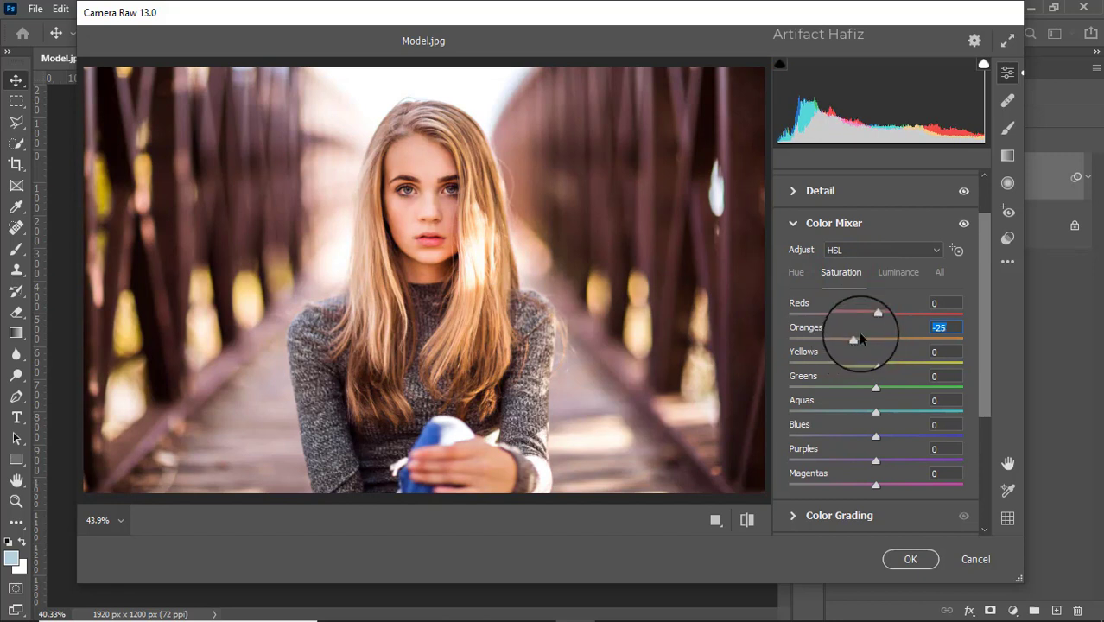
{"action": "mouse_move", "coordinate": [878, 314]}
{"action": "left_mouse_down"}
{"action": "mouse_move", "coordinate": [902, 316]}
{"action": "mouse_move", "coordinate": [861, 316]}
{"action": "mouse_move", "coordinate": [870, 319]}
{"action": "left_mouse_up"}
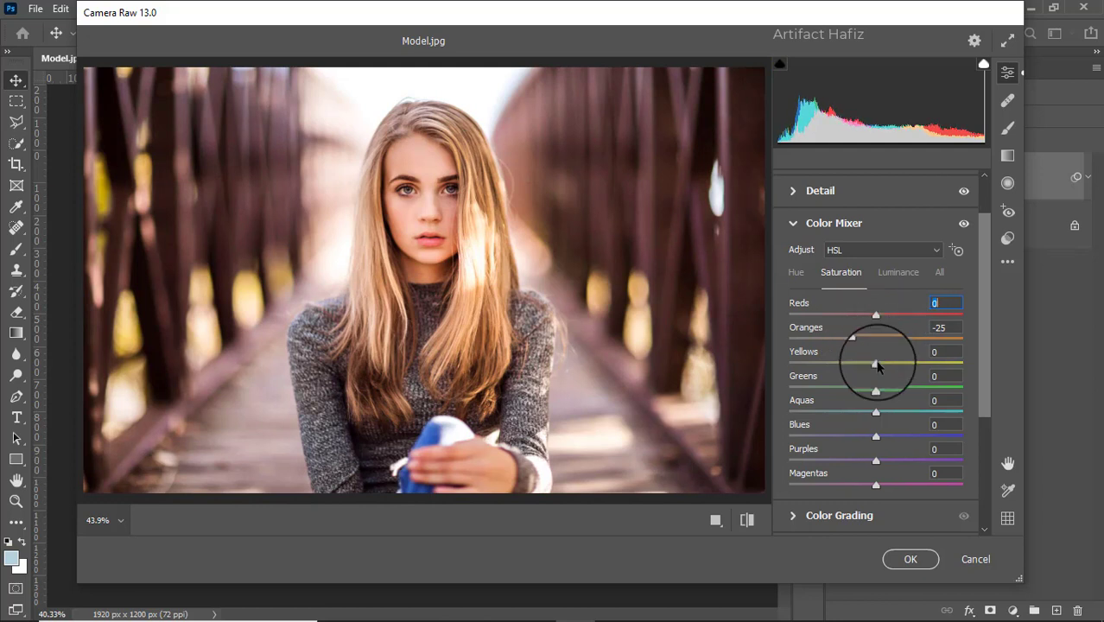
- Set the saturation of Yellows, Greens, Aquas, Blues, Purples and Magentas to -100
{"action": "left_click_drag", "start_coordinate": [876, 363], "coordinate": [836, 367]}
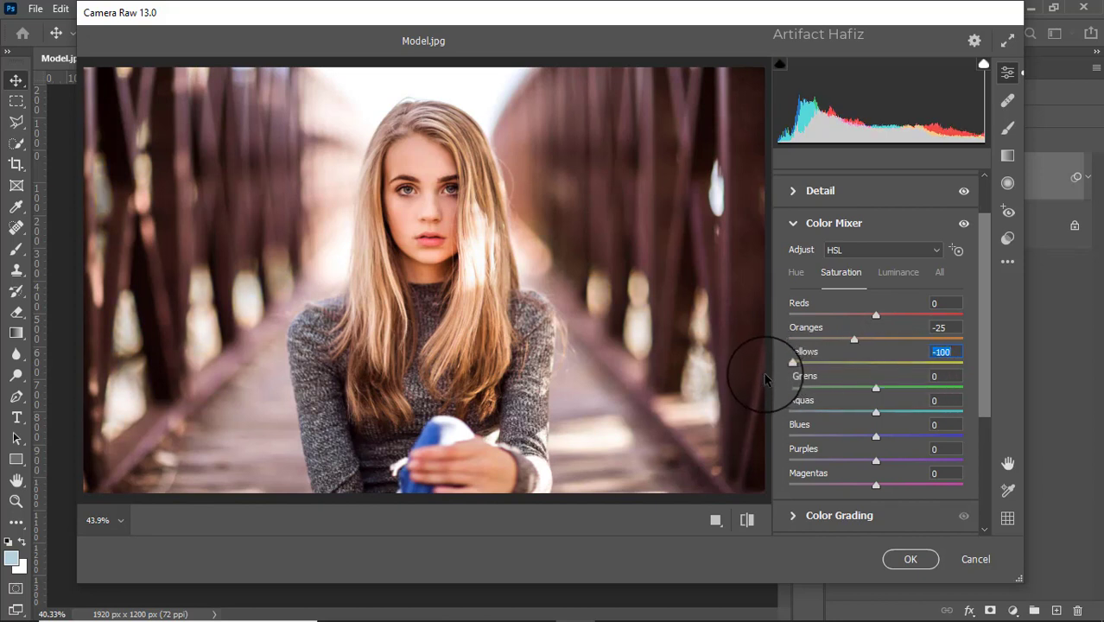
{"action": "left_click_drag", "start_coordinate": [875, 387], "coordinate": [707, 385]}
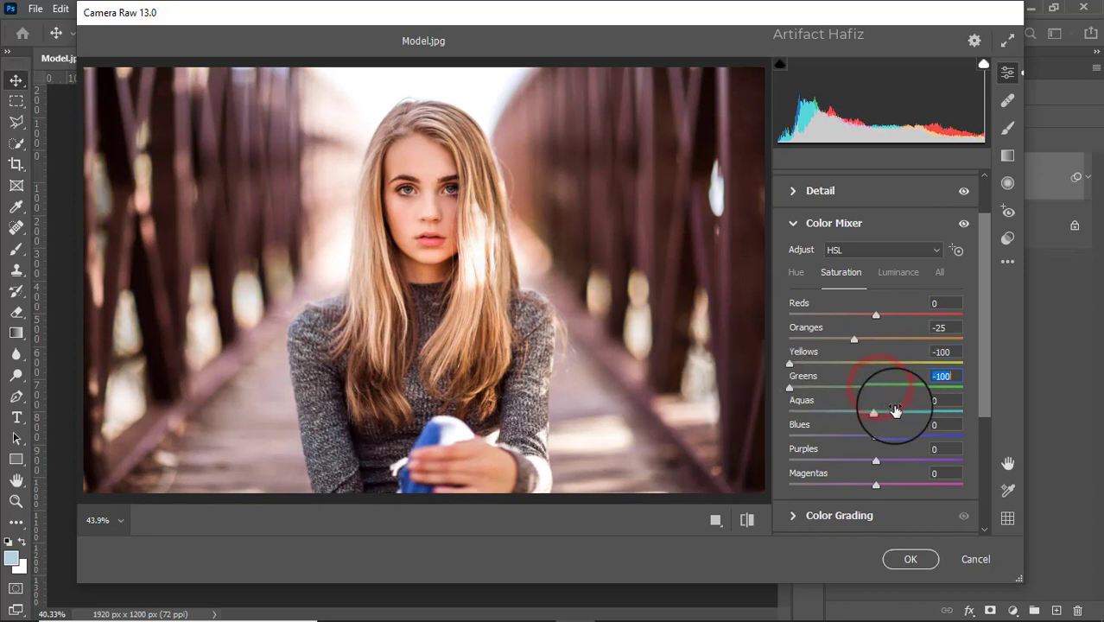
{"action": "left_click_drag", "start_coordinate": [877, 412], "coordinate": [708, 405]}
{"action": "left_click_drag", "start_coordinate": [875, 436], "coordinate": [678, 437]}
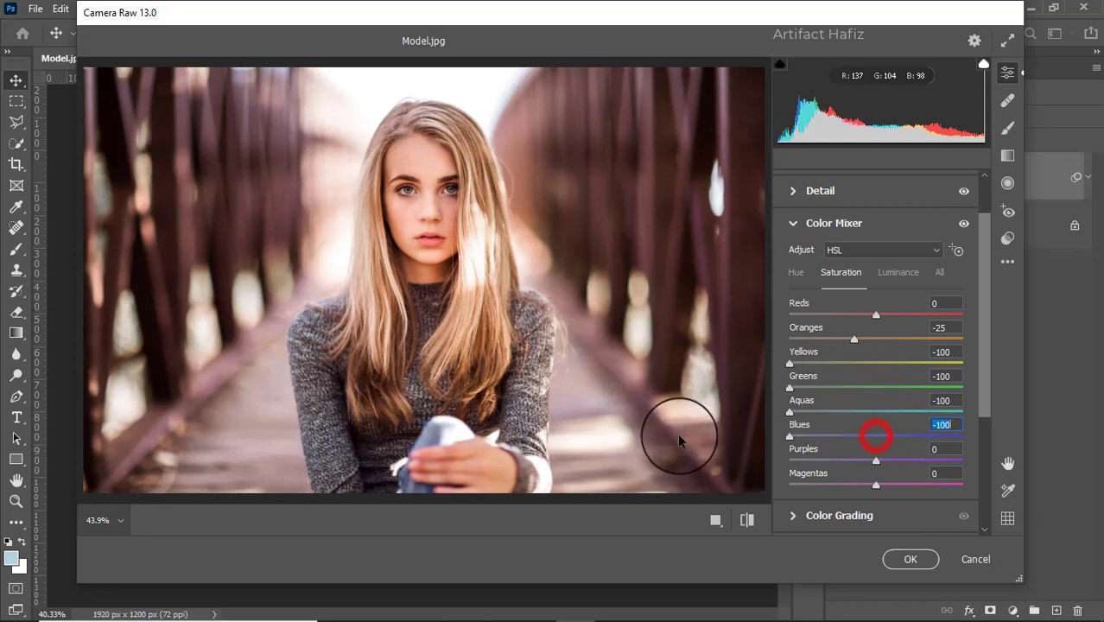
{"action": "left_click_drag", "start_coordinate": [877, 462], "coordinate": [691, 459]}
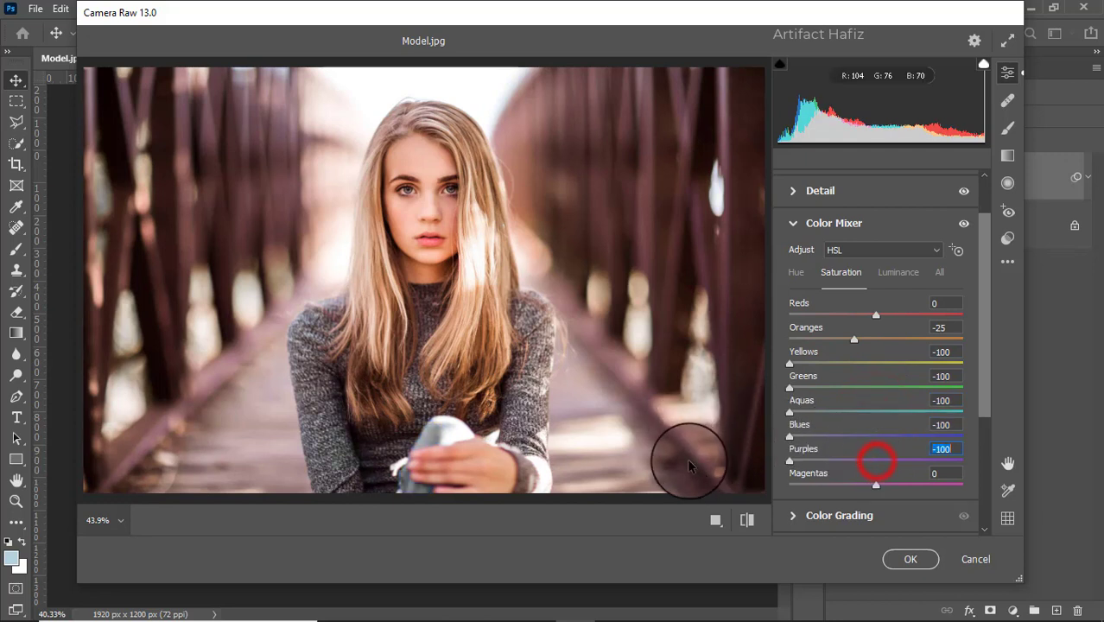
{"action": "left_click_drag", "start_coordinate": [877, 485], "coordinate": [678, 488]}
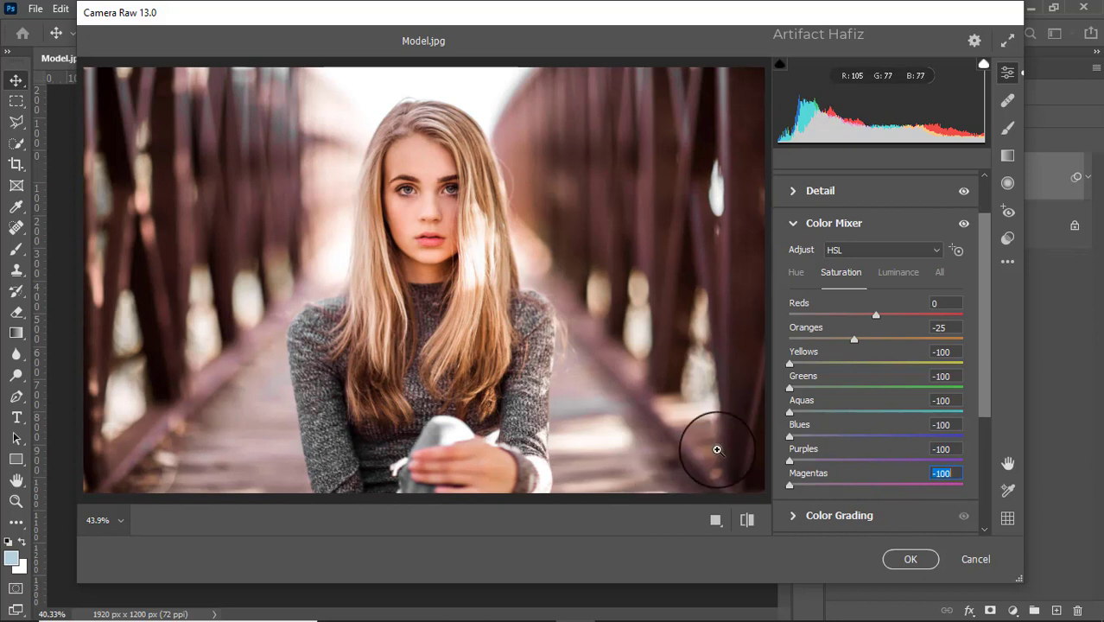
- Set luminance to Reds +10, Oranges +19, Yellows -9, Greens -21, Aquas -19, Blues -21, Purples -33 and Magentas -27
{"action": "left_click", "coordinate": [885, 275]}
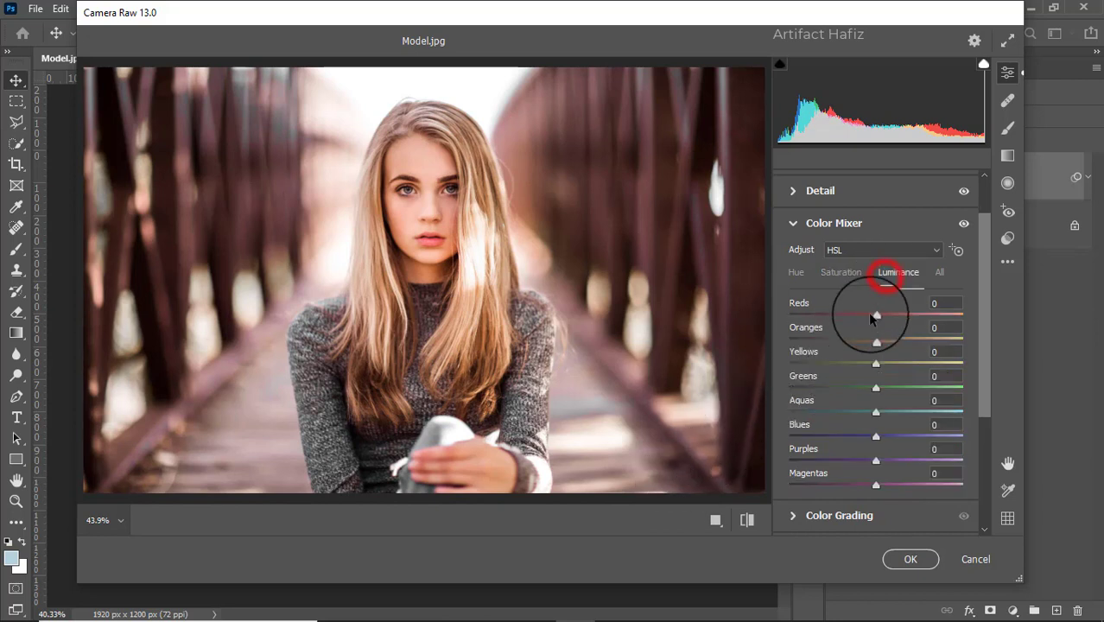
{"action": "left_click_drag", "start_coordinate": [876, 339], "coordinate": [893, 318]}
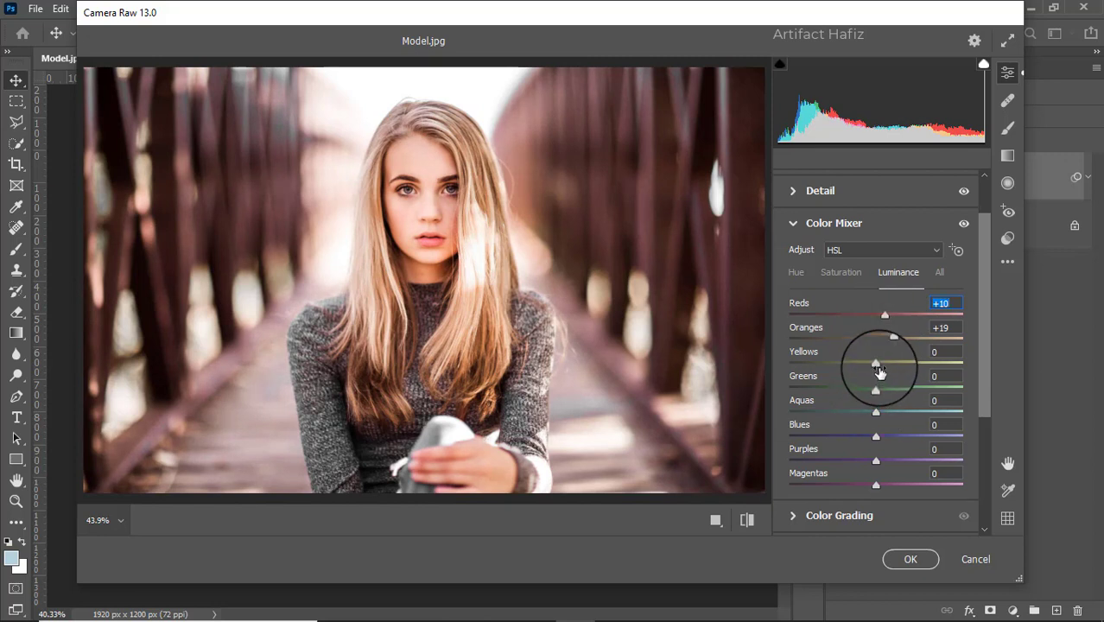
{"action": "left_click_drag", "start_coordinate": [876, 362], "coordinate": [853, 482]}
{"action": "left_click", "coordinate": [875, 461]}
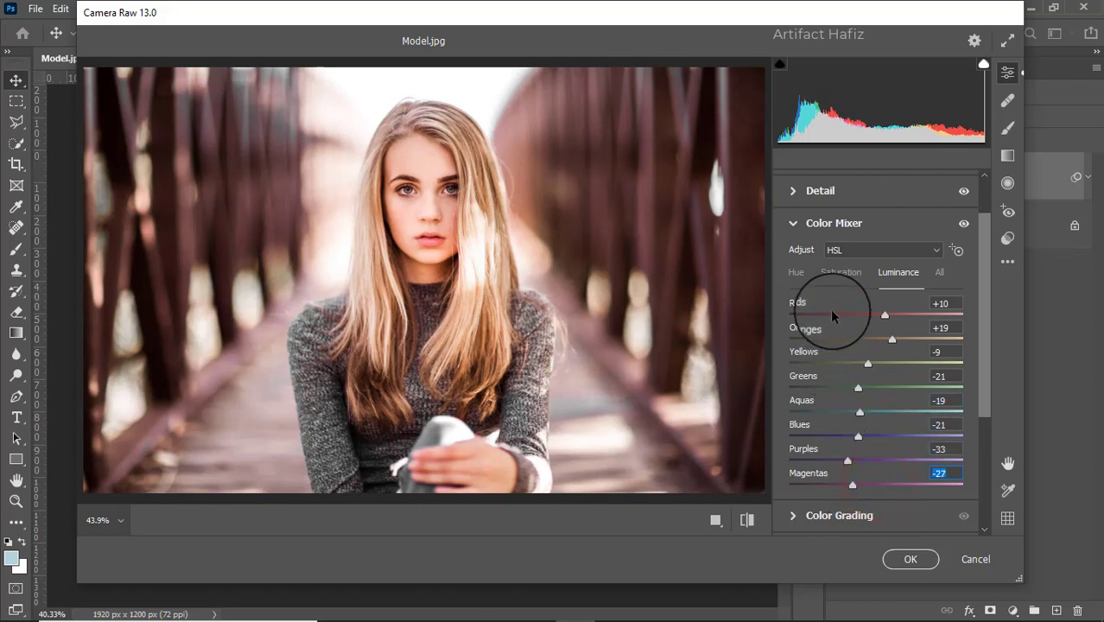
- Shift the Color Mixer hue of Blues to -29 and Purples to -52
{"action": "left_click", "coordinate": [797, 275]}
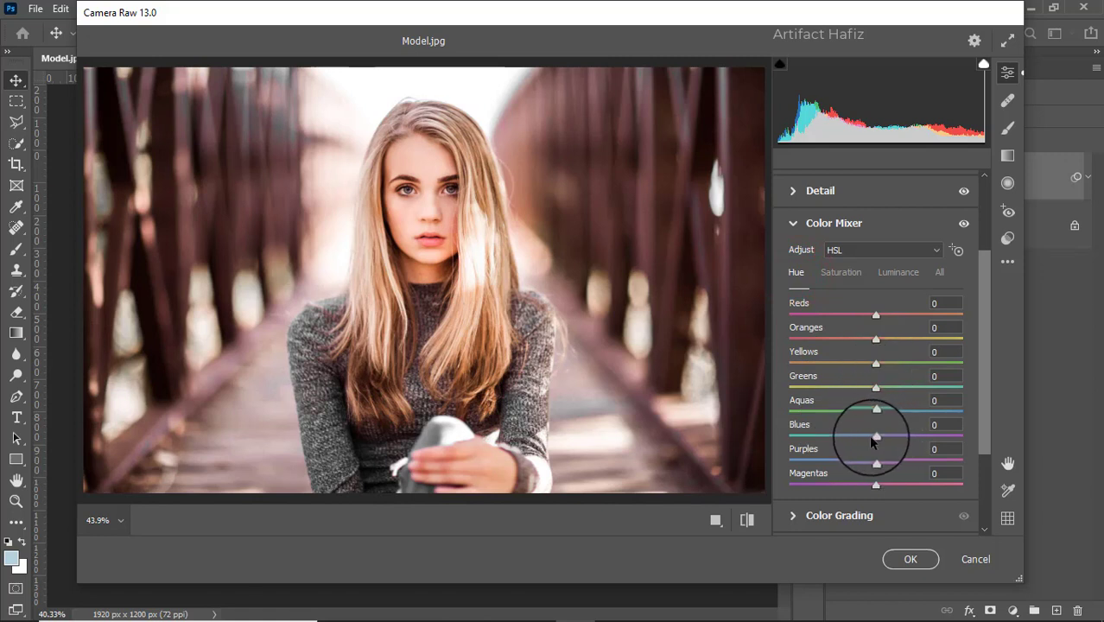
{"action": "left_click_drag", "start_coordinate": [876, 435], "coordinate": [831, 464]}
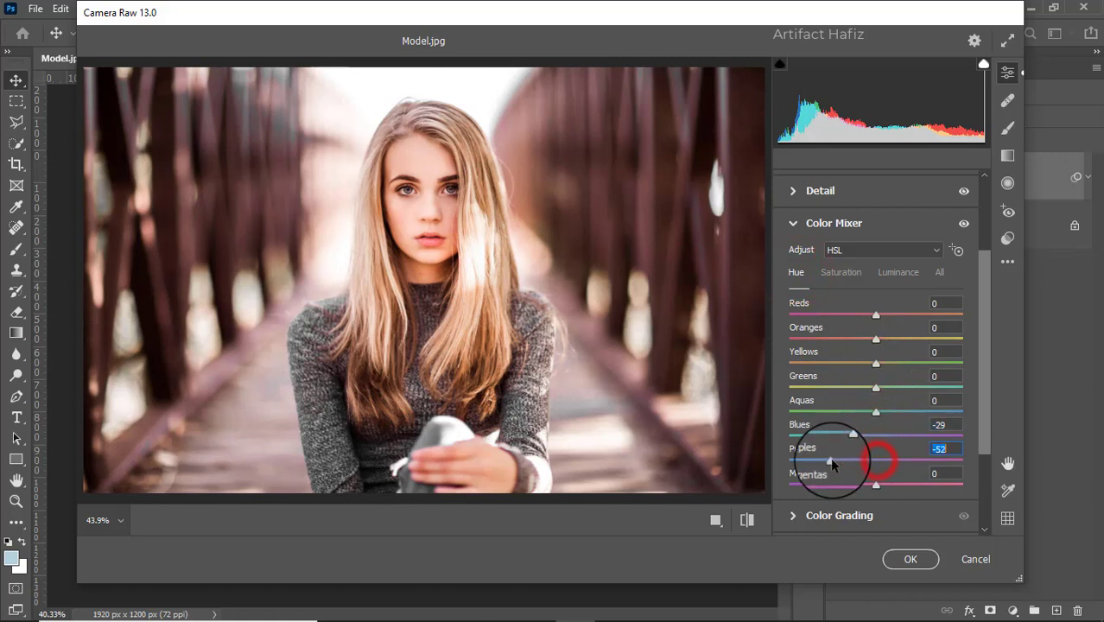
- Color grade the midtones to hue 30, saturation 14, the shadows to a light teal, and the highlights to hue 59, saturation 21
{"action": "scroll", "coordinate": [862, 412], "scroll_direction": "down", "scroll_amount": 3}
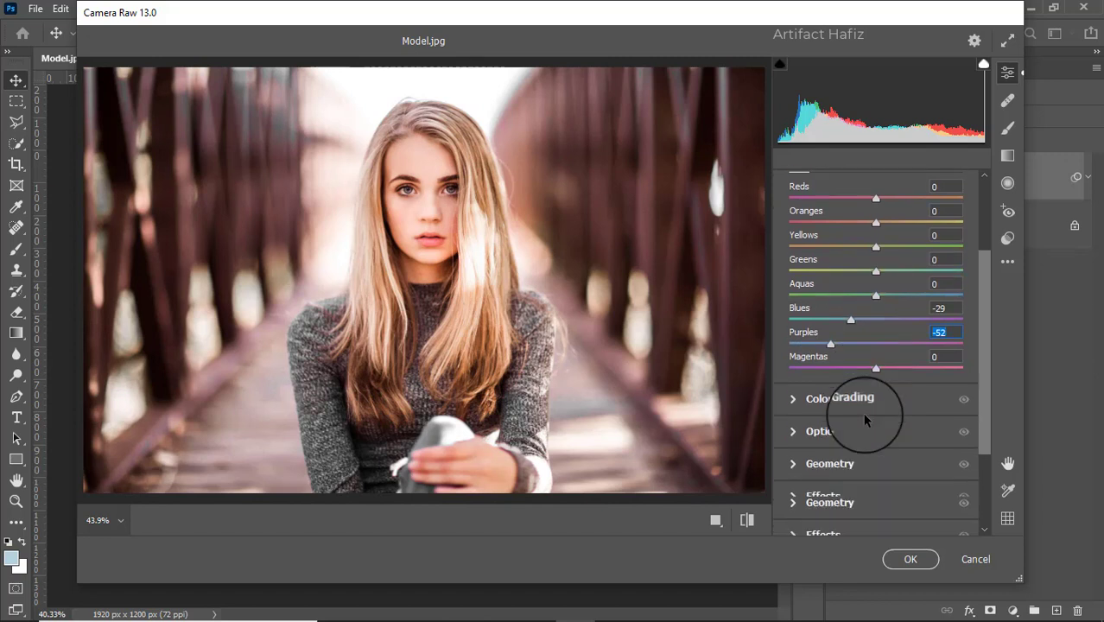
{"action": "left_click", "coordinate": [792, 388]}
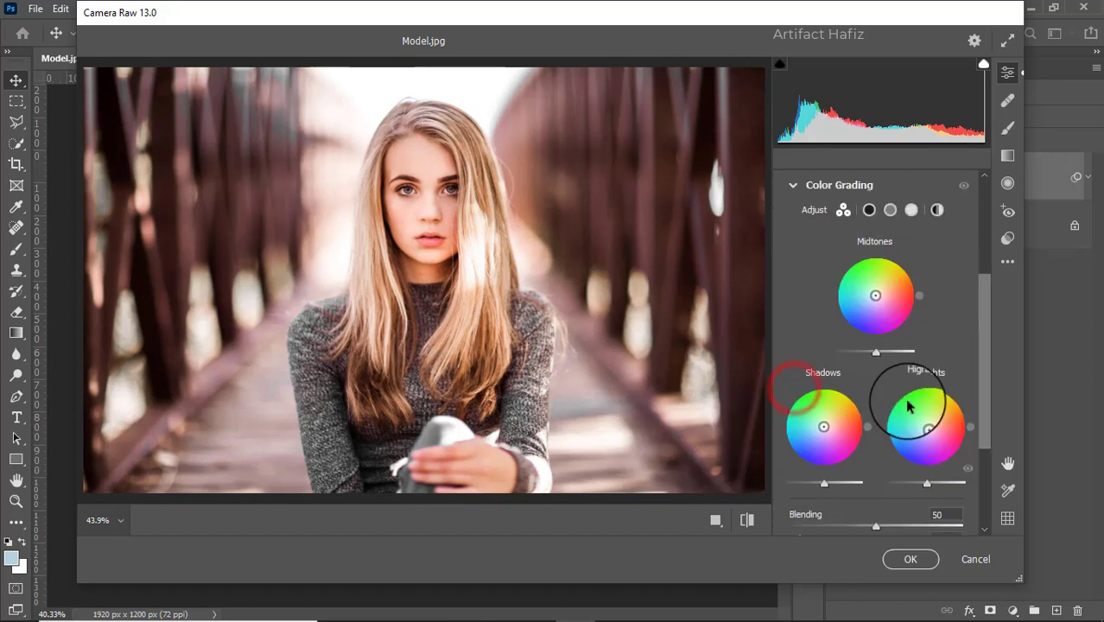
{"action": "left_click_drag", "start_coordinate": [875, 295], "coordinate": [917, 273]}
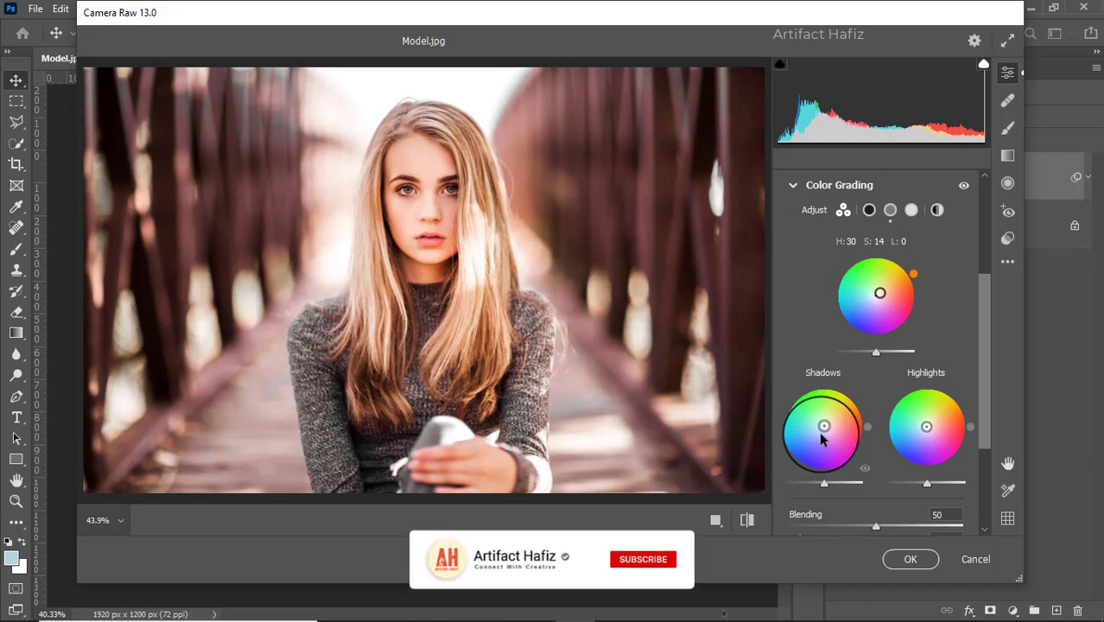
{"action": "left_click_drag", "start_coordinate": [822, 434], "coordinate": [748, 416]}
{"action": "left_click", "coordinate": [745, 410]}
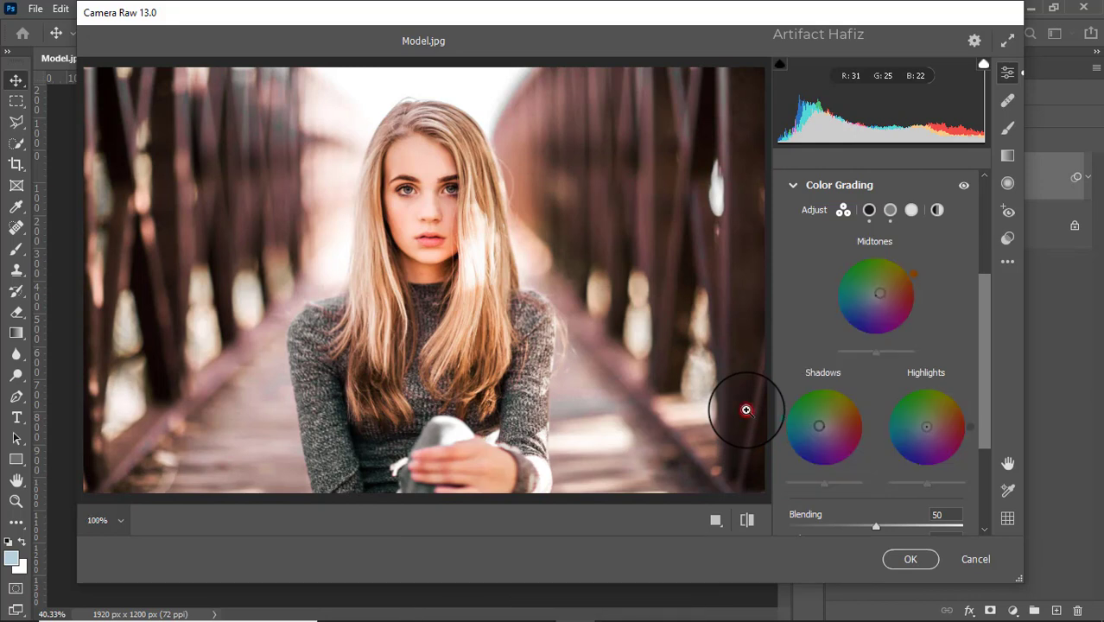
{"action": "left_click", "coordinate": [108, 520]}
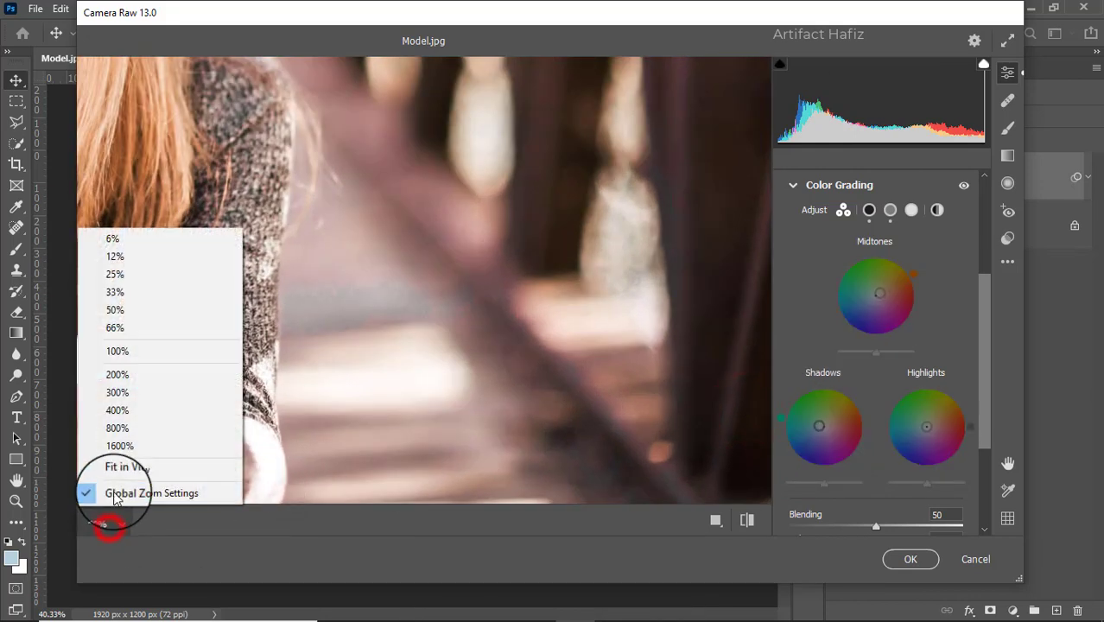
{"action": "left_click", "coordinate": [117, 474]}
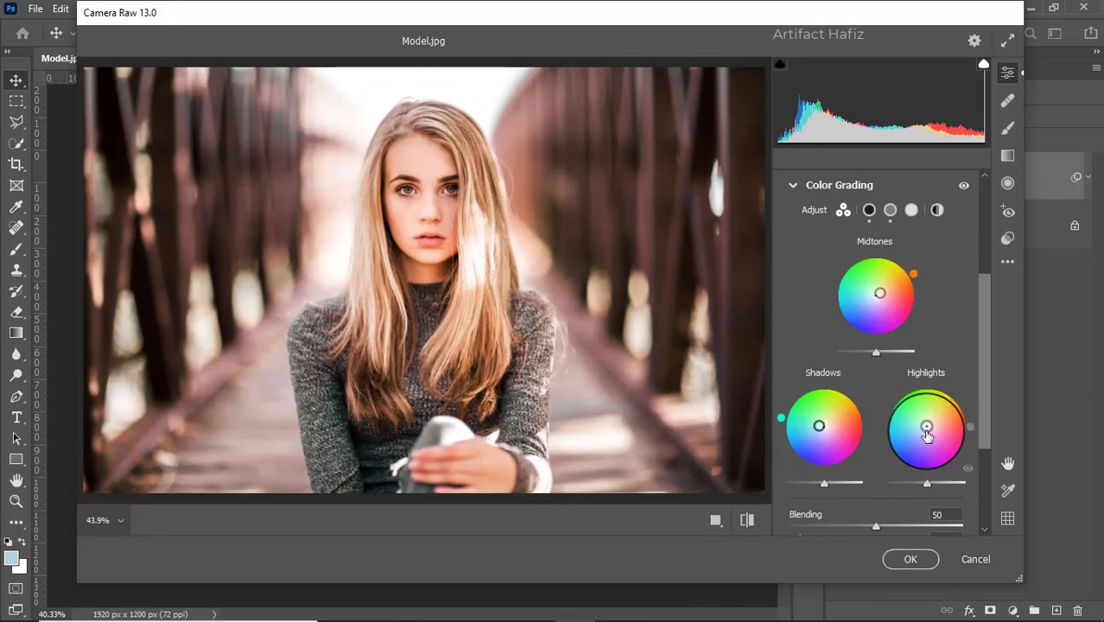
{"action": "left_click_drag", "start_coordinate": [926, 426], "coordinate": [967, 368]}
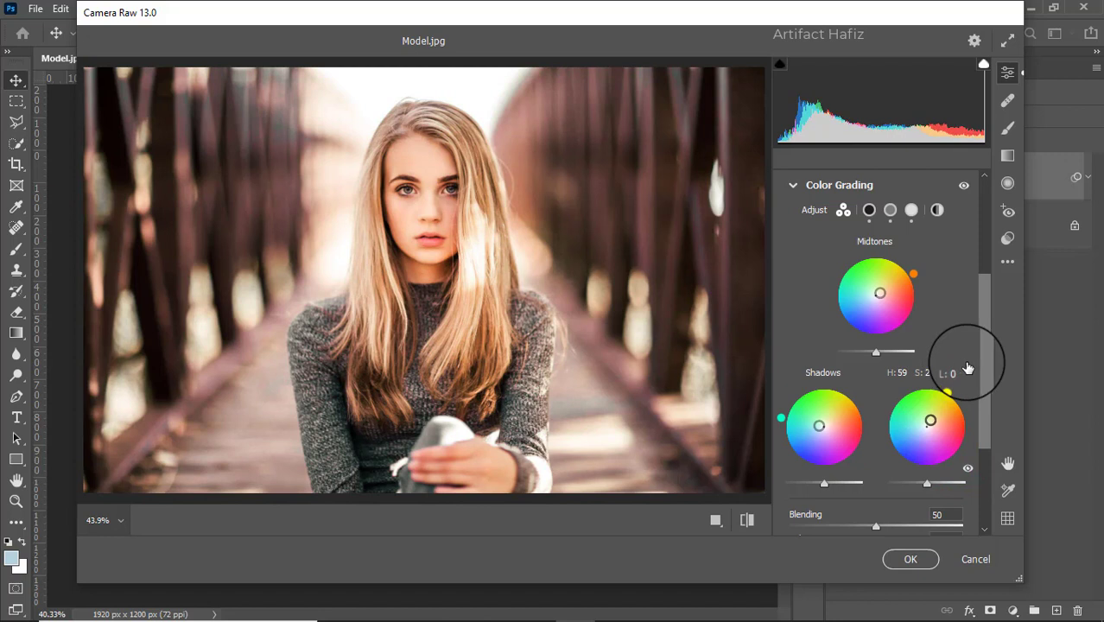
{"action": "scroll", "coordinate": [840, 413], "scroll_direction": "down", "scroll_amount": 5}
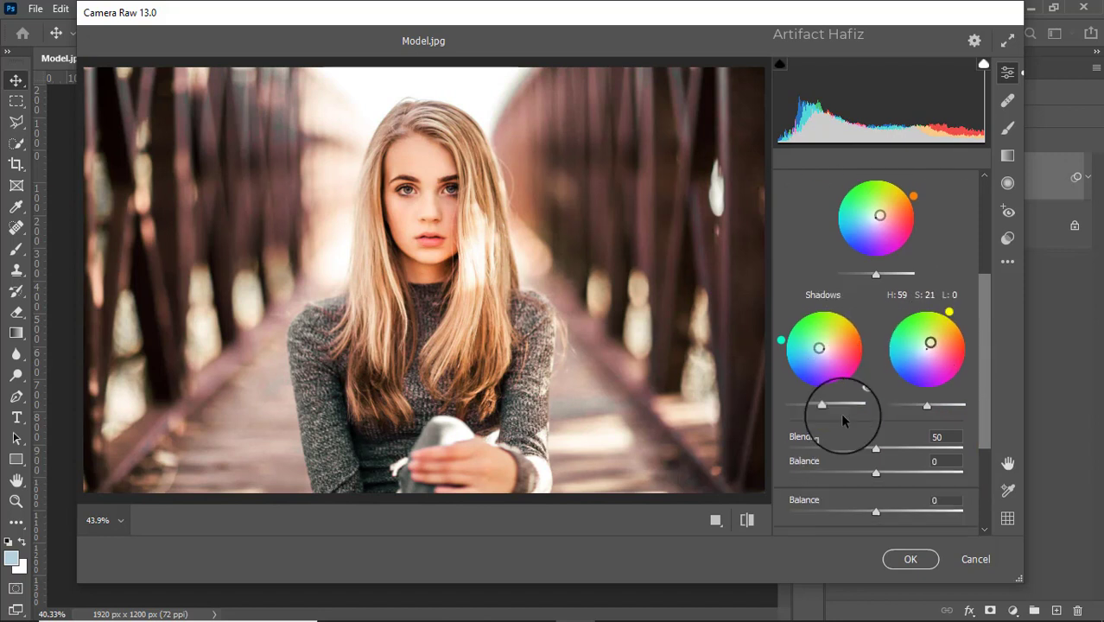
- Add a vignette in the Effects settings with Vignetting -22, Midpoint 0, Roundness -22 and Feather 100
{"action": "left_click", "coordinate": [798, 485]}
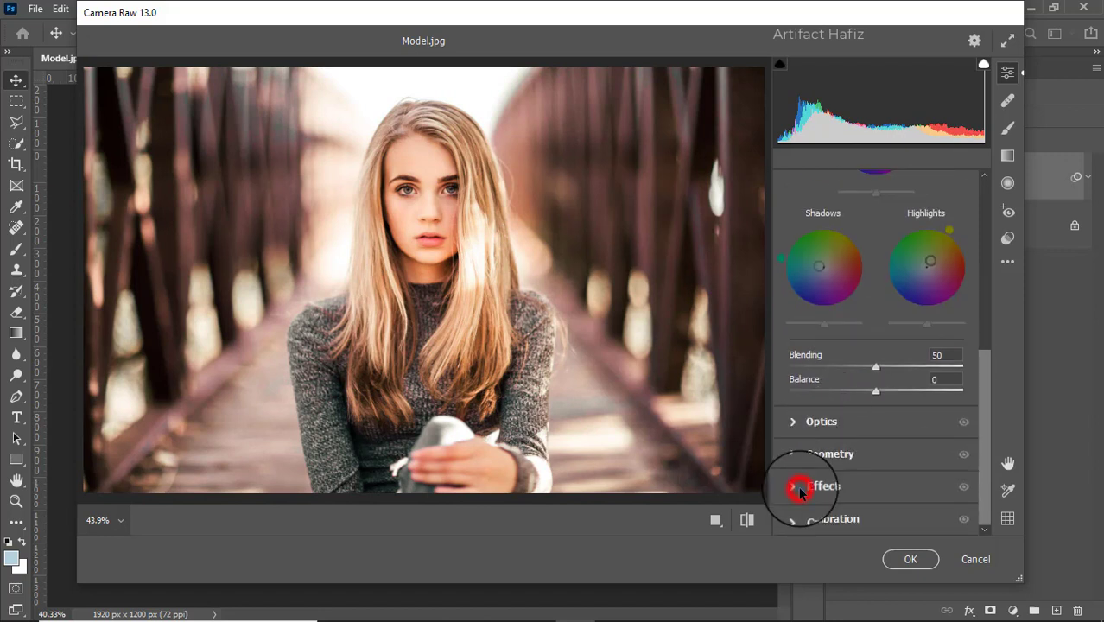
{"action": "left_click_drag", "start_coordinate": [875, 357], "coordinate": [782, 373]}
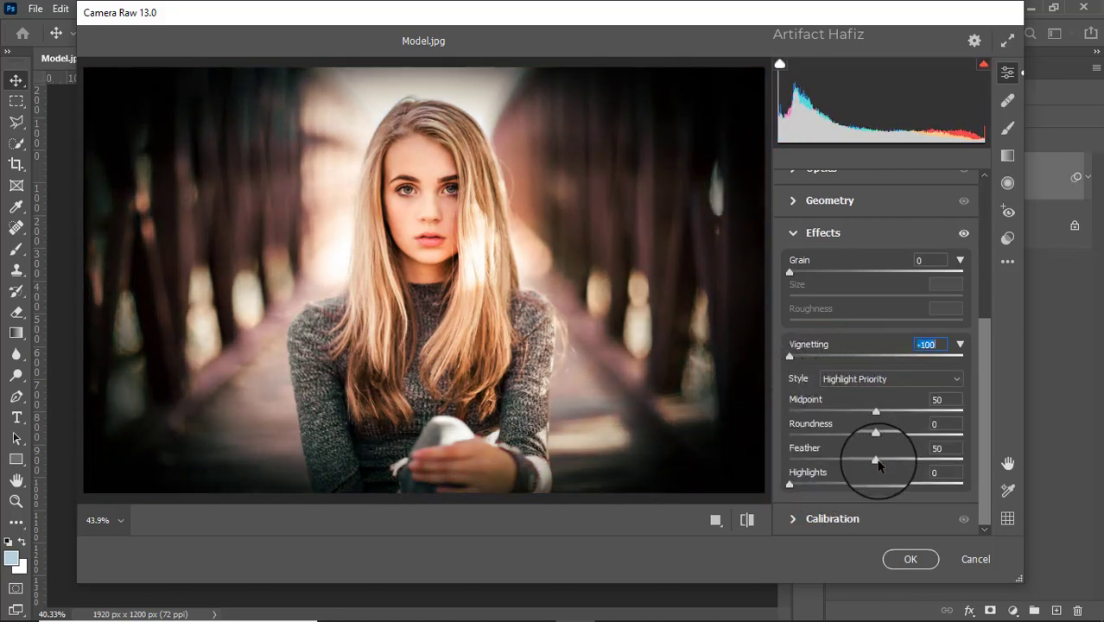
{"action": "left_click_drag", "start_coordinate": [876, 459], "coordinate": [987, 462]}
{"action": "left_click_drag", "start_coordinate": [876, 434], "coordinate": [856, 455]}
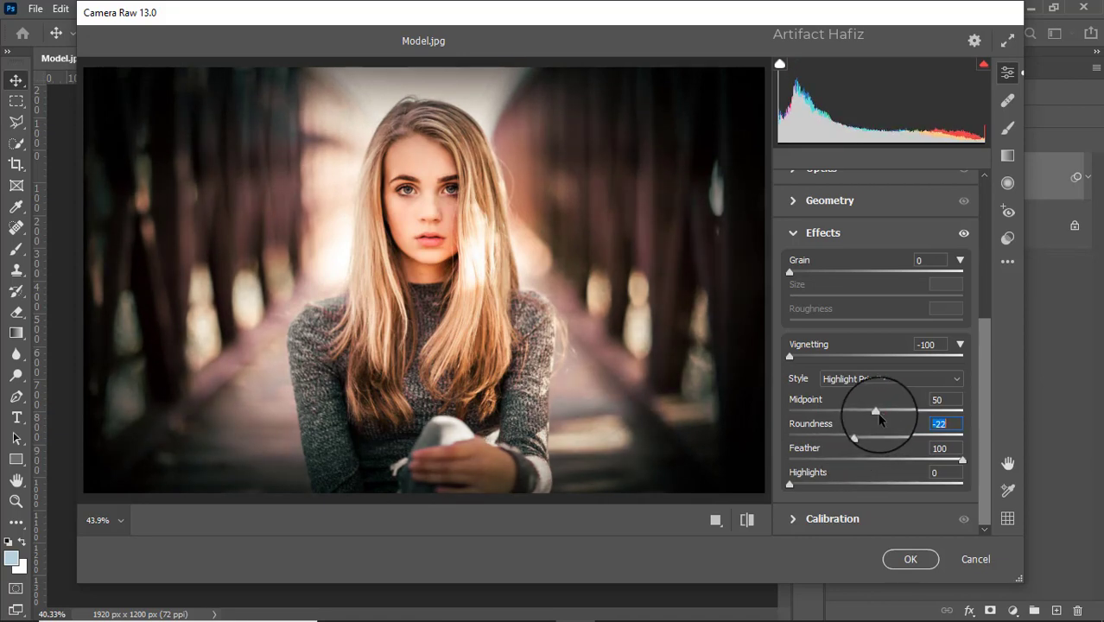
{"action": "left_click_drag", "start_coordinate": [875, 413], "coordinate": [718, 428]}
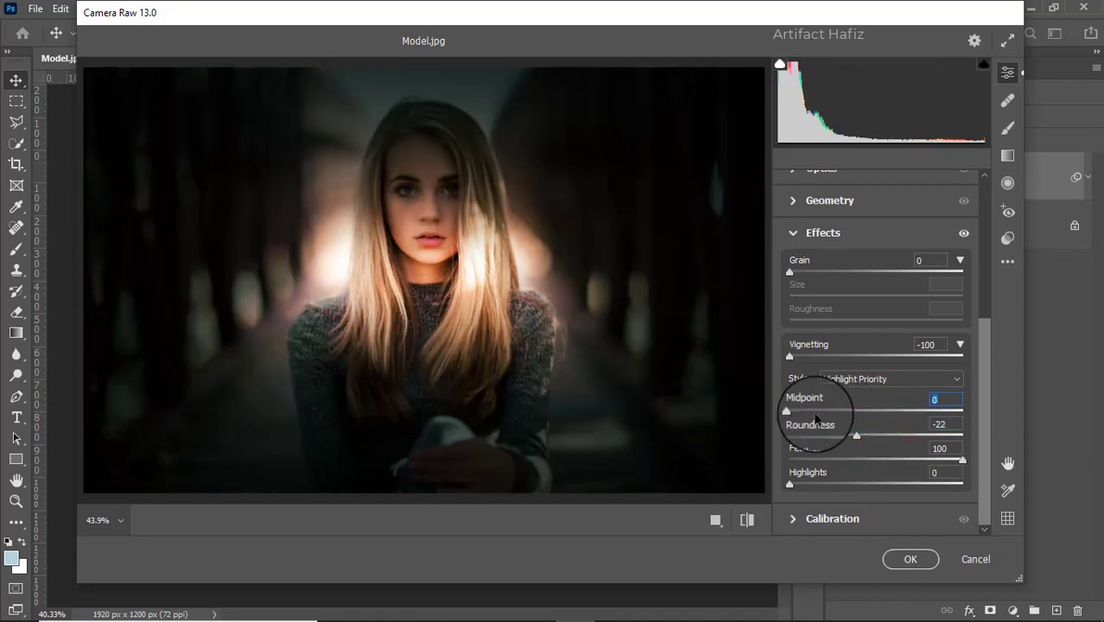
{"action": "left_click_drag", "start_coordinate": [789, 359], "coordinate": [867, 370]}
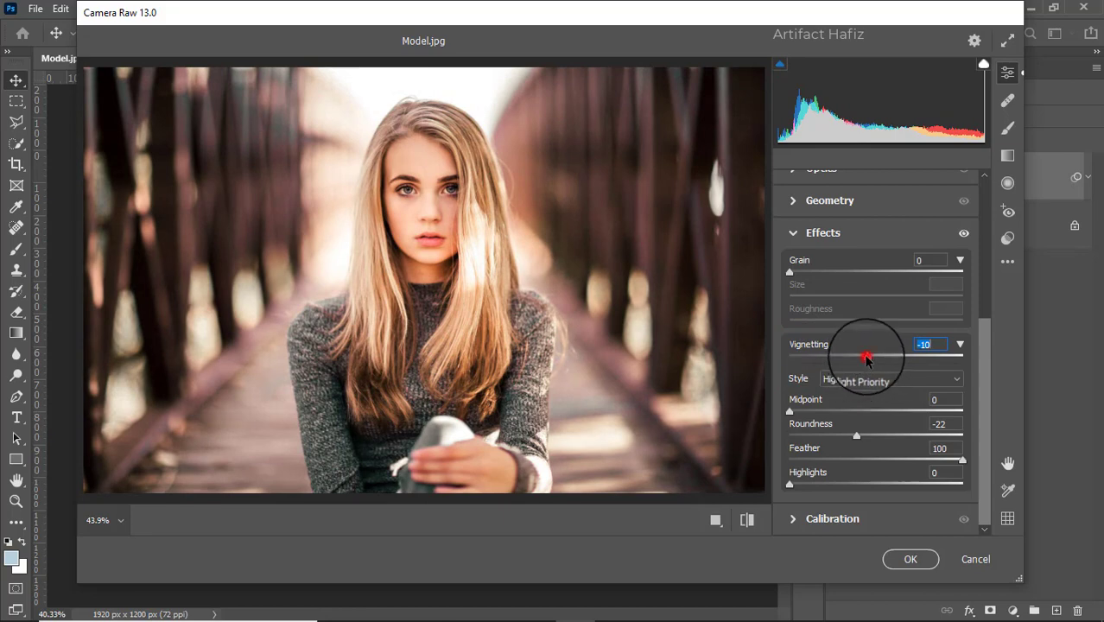
{"action": "mouse_move", "coordinate": [866, 357]}
{"action": "left_mouse_down"}
{"action": "mouse_move", "coordinate": [892, 356]}
{"action": "mouse_move", "coordinate": [866, 357]}
{"action": "left_mouse_up"}
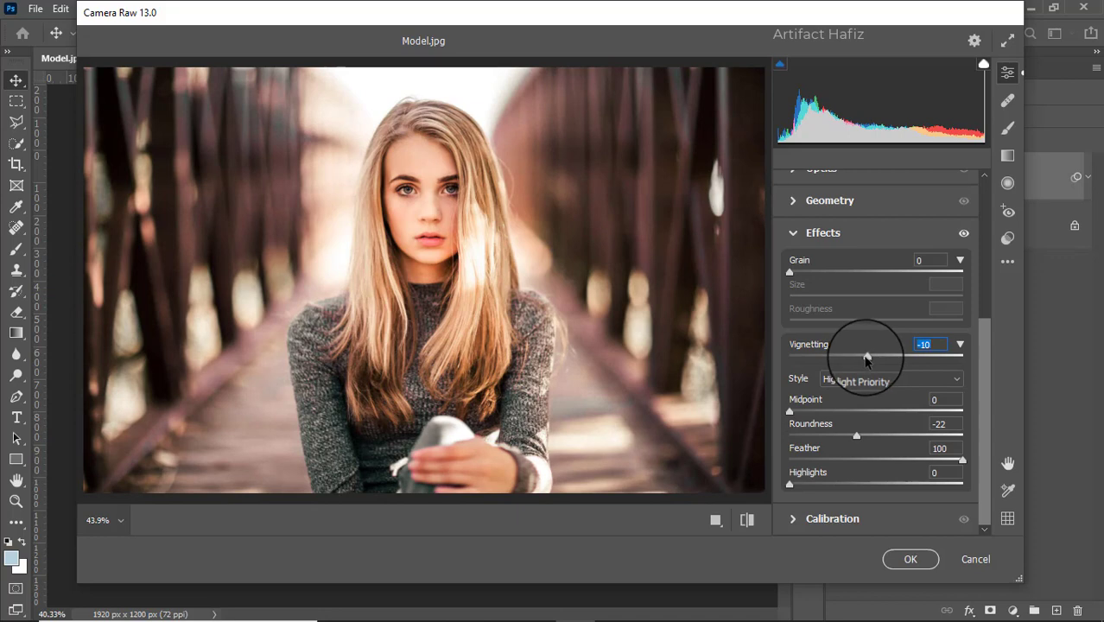
{"action": "left_click_drag", "start_coordinate": [867, 360], "coordinate": [856, 363]}
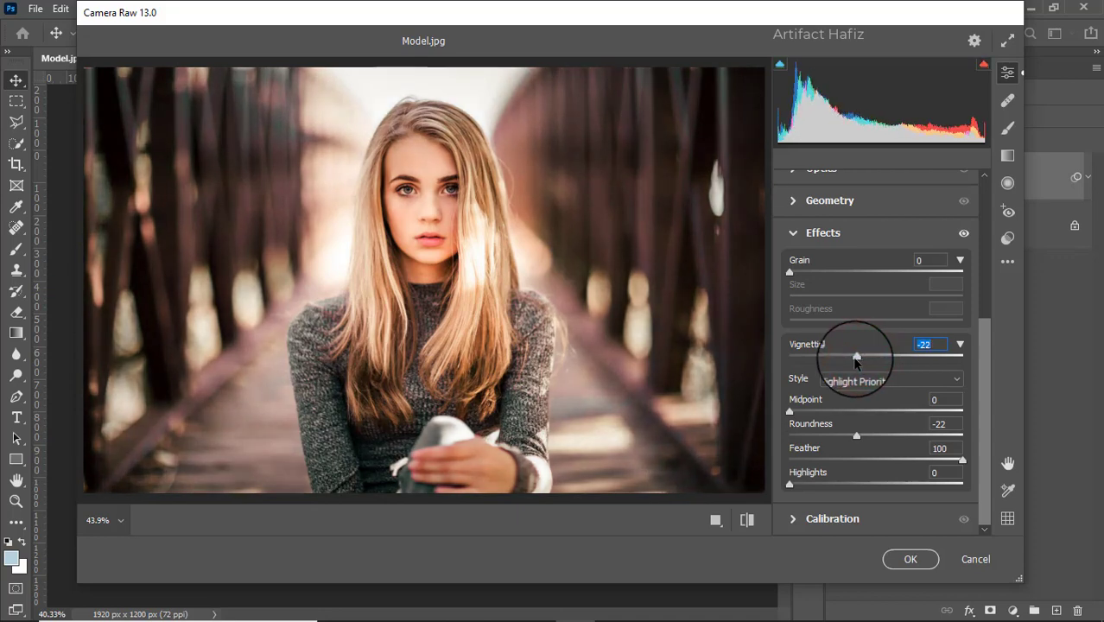
- In the Calibration settings, set saturation to +2 for Red Primary and +5 for Green Primary, and slightly raise Blue Primary saturation
{"action": "left_click", "coordinate": [790, 518]}
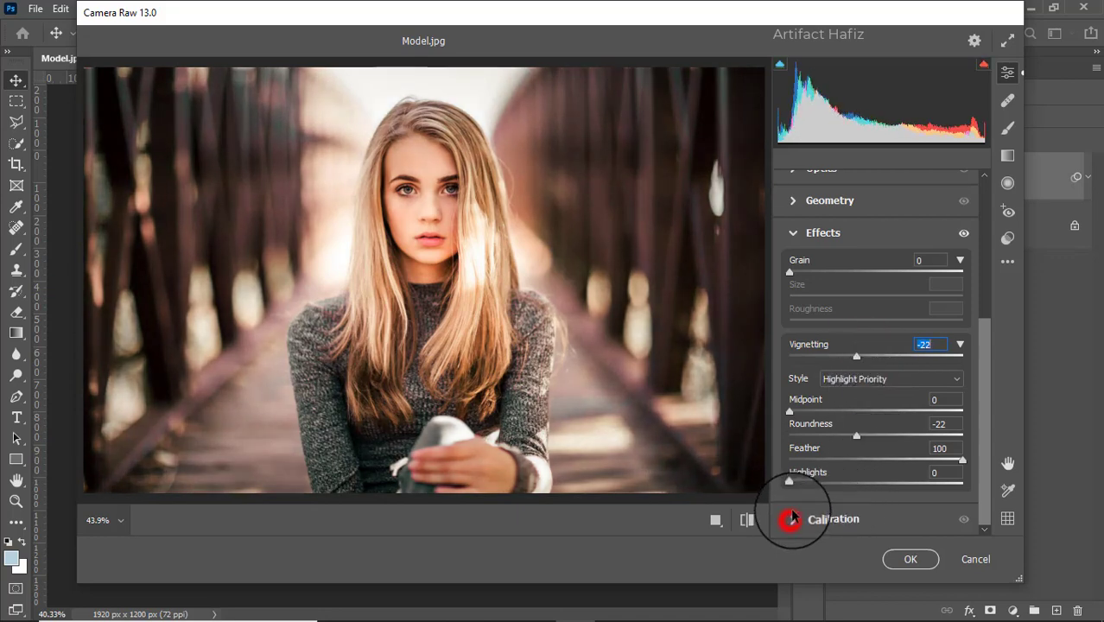
{"action": "left_click_drag", "start_coordinate": [875, 372], "coordinate": [864, 375]}
{"action": "left_click_drag", "start_coordinate": [882, 379], "coordinate": [879, 379]}
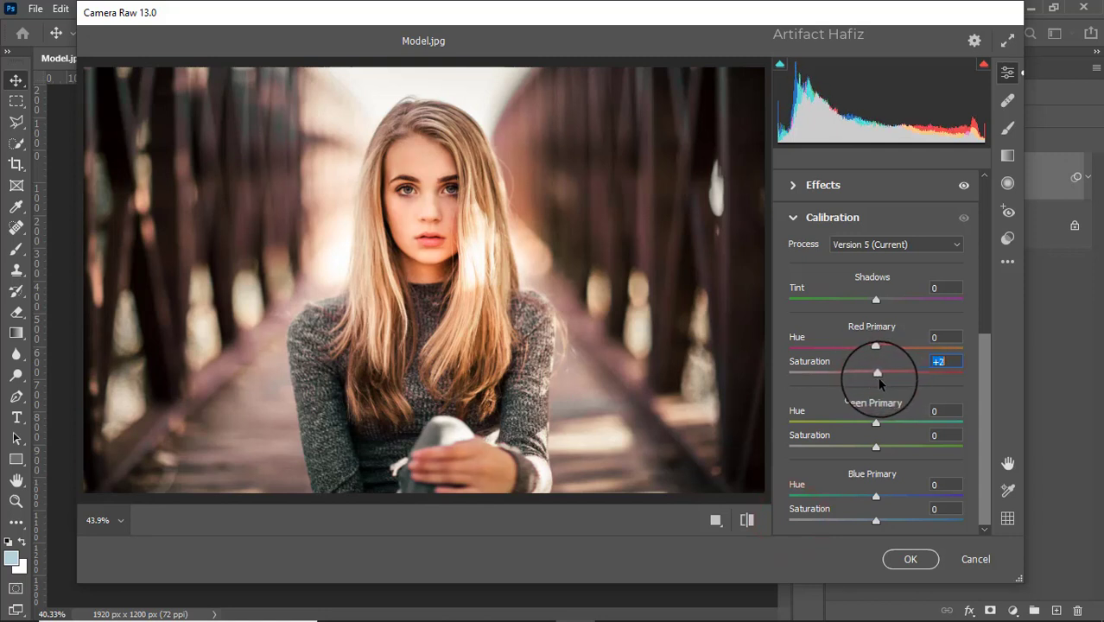
{"action": "left_click_drag", "start_coordinate": [875, 446], "coordinate": [879, 446]}
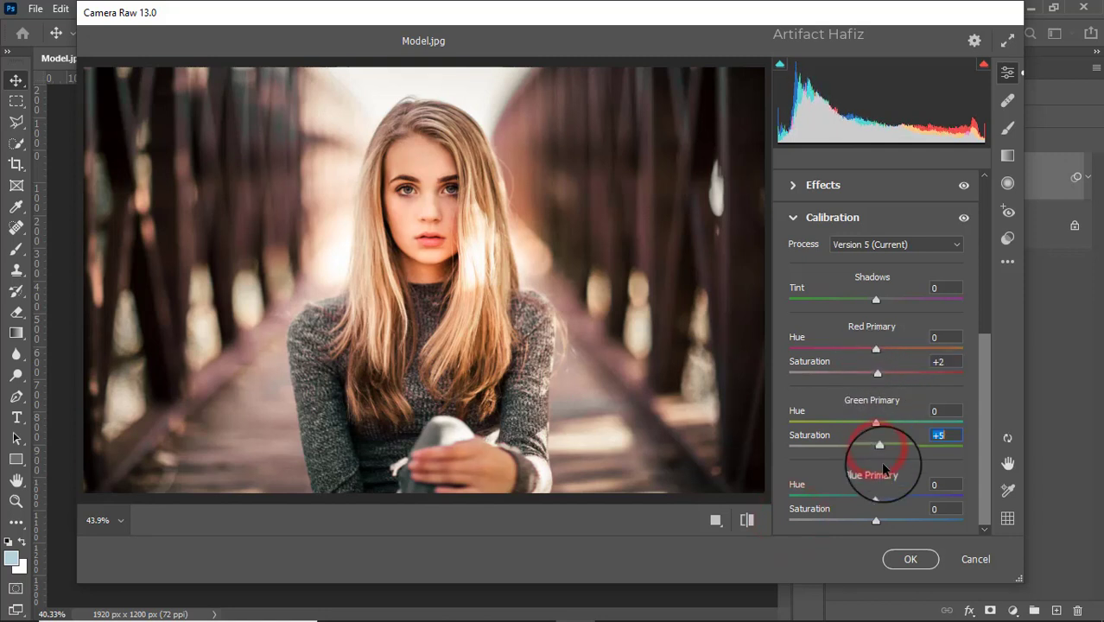
{"action": "left_click_drag", "start_coordinate": [875, 521], "coordinate": [885, 521]}
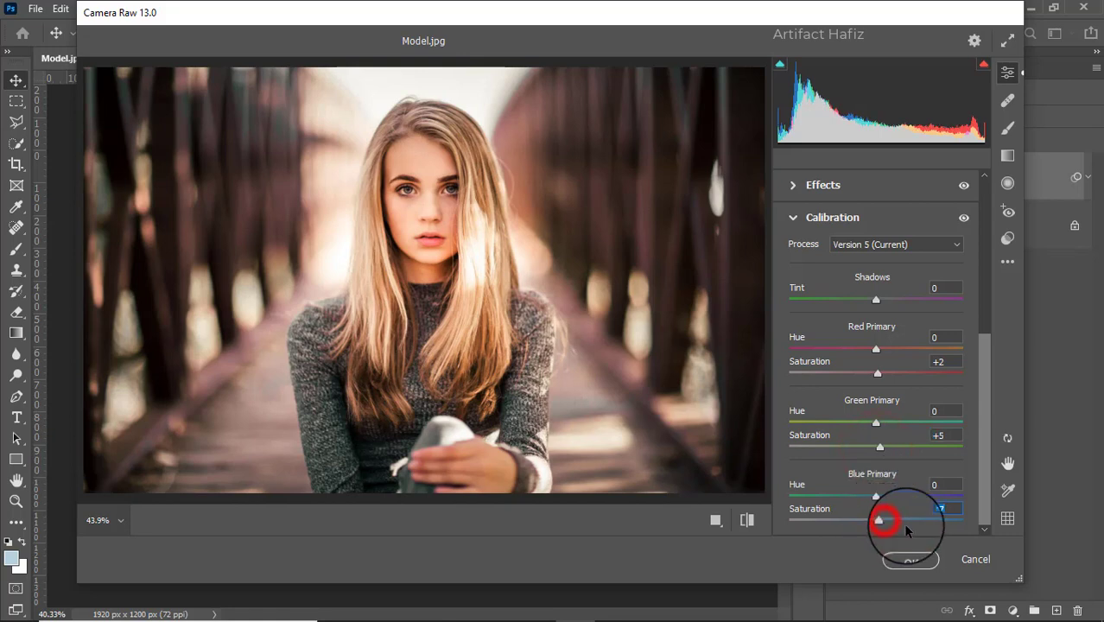
- Apply the Camera Raw filter and compare before and after by hiding and reshowing the Background copy layer
{"action": "left_click", "coordinate": [911, 560]}
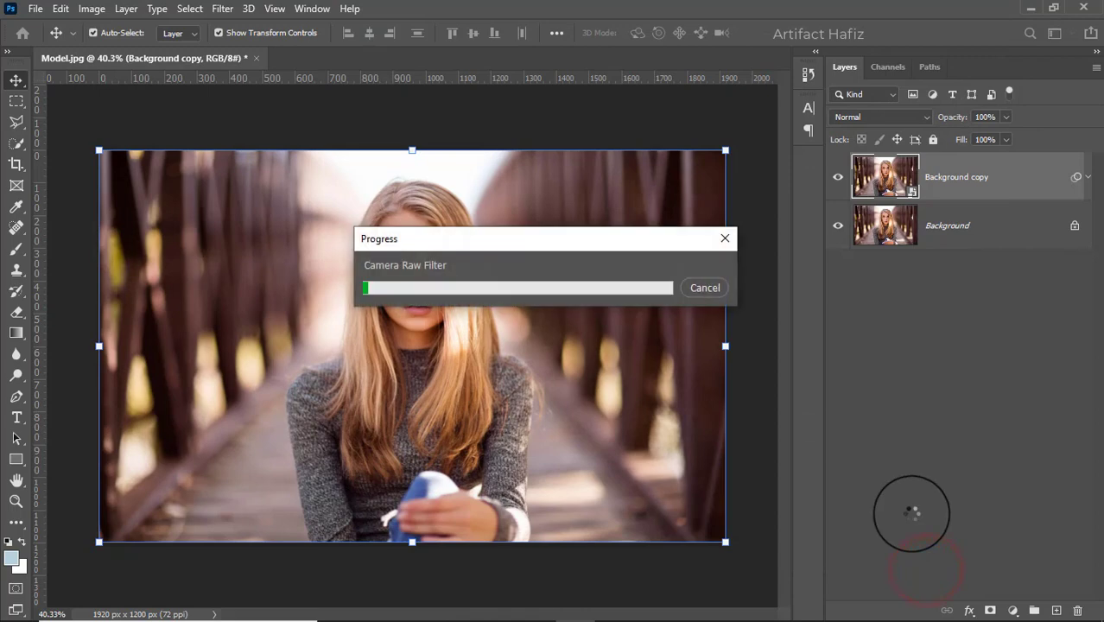
{"action": "left_click", "coordinate": [833, 178]}
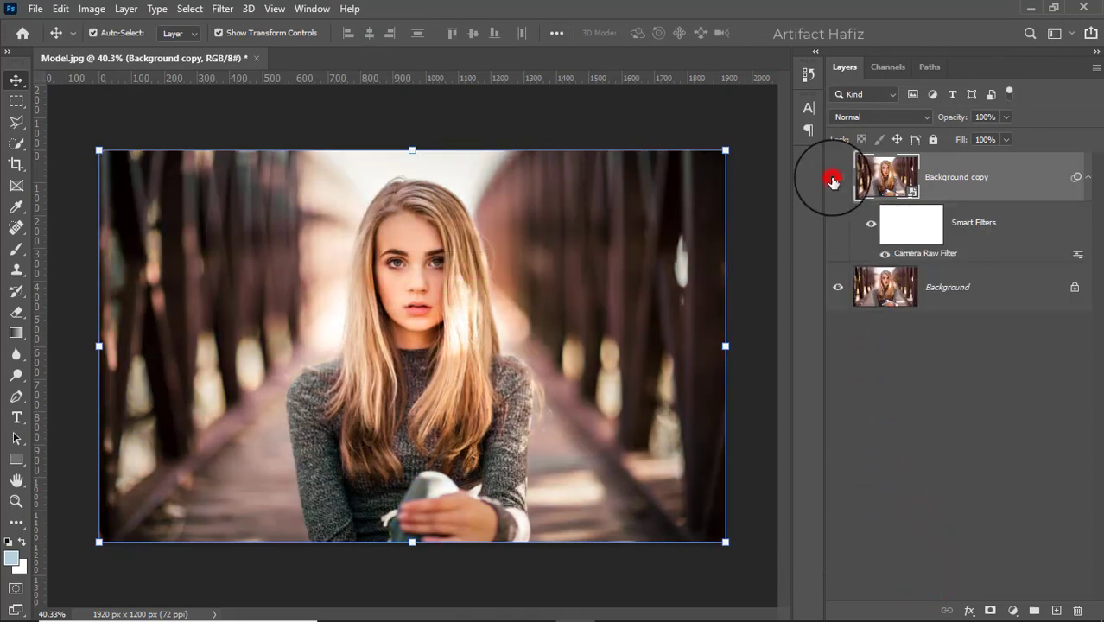
{"action": "left_click", "coordinate": [832, 178]}
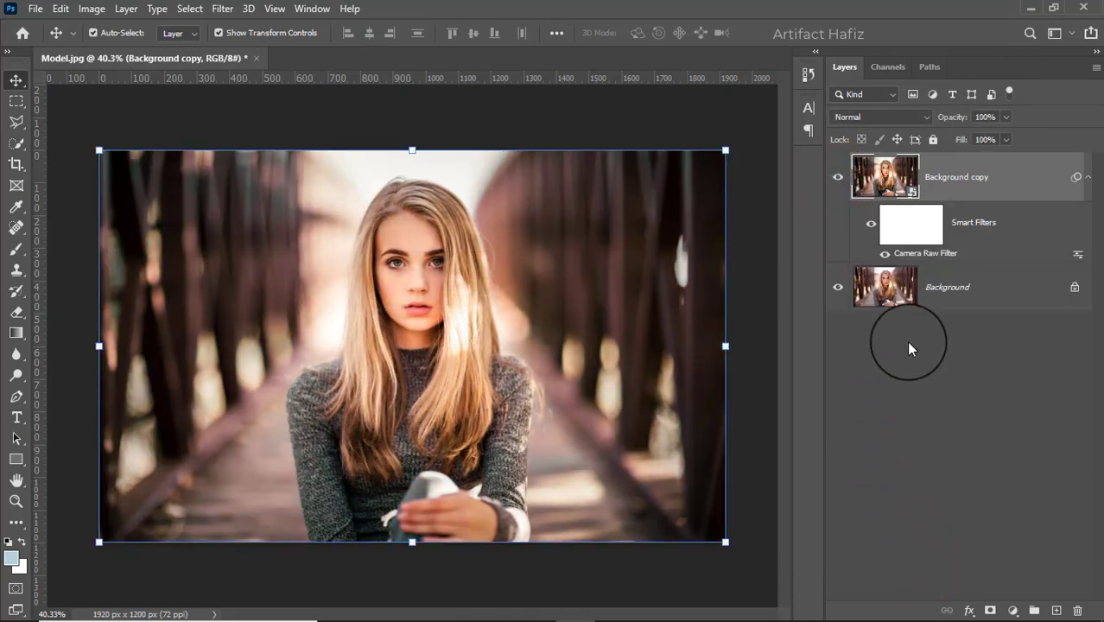
- Add a Brightness/Contrast adjustment layer above Background copy with brightness set to -22
{"action": "left_click", "coordinate": [1012, 611]}
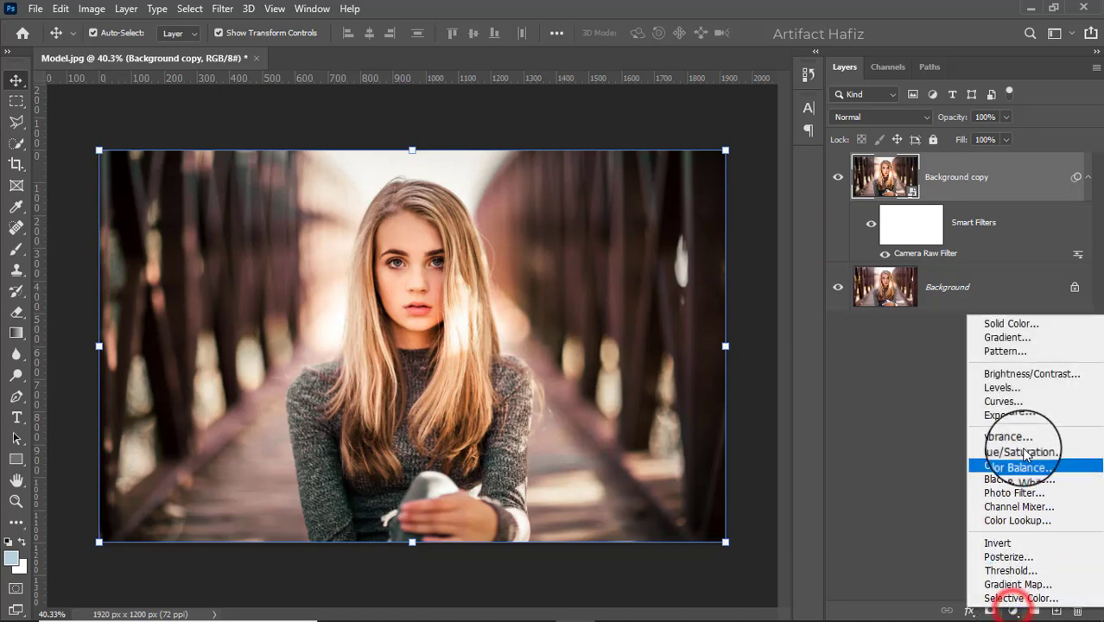
{"action": "left_click", "coordinate": [1010, 373]}
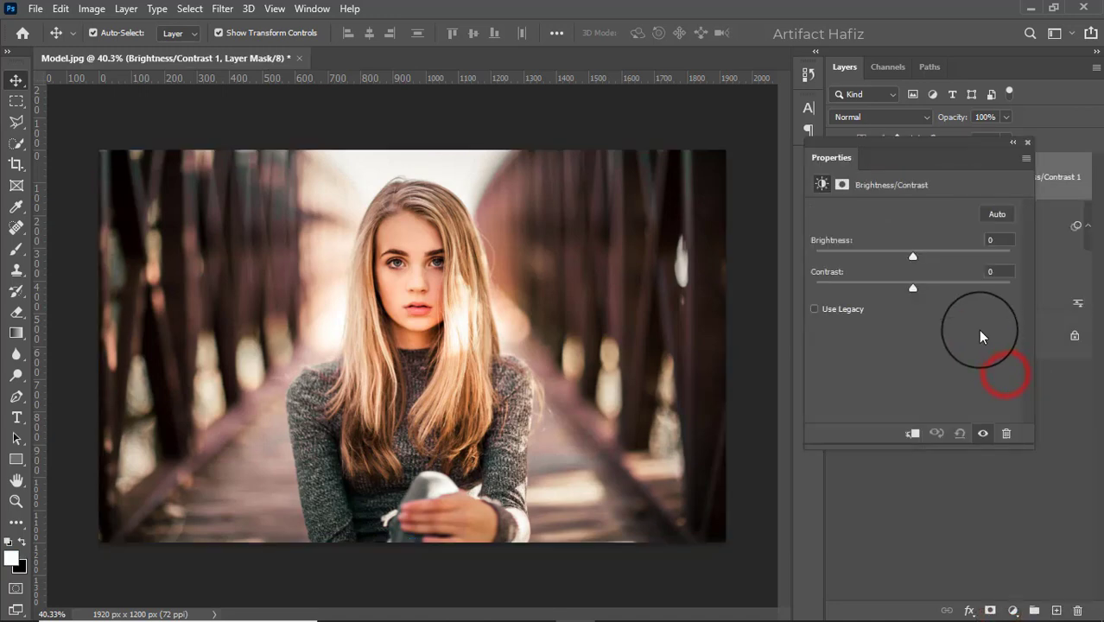
{"action": "mouse_move", "coordinate": [912, 258]}
{"action": "left_mouse_down"}
{"action": "mouse_move", "coordinate": [894, 261]}
{"action": "mouse_move", "coordinate": [929, 254]}
{"action": "mouse_move", "coordinate": [879, 268]}
{"action": "mouse_move", "coordinate": [899, 272]}
{"action": "left_mouse_up"}
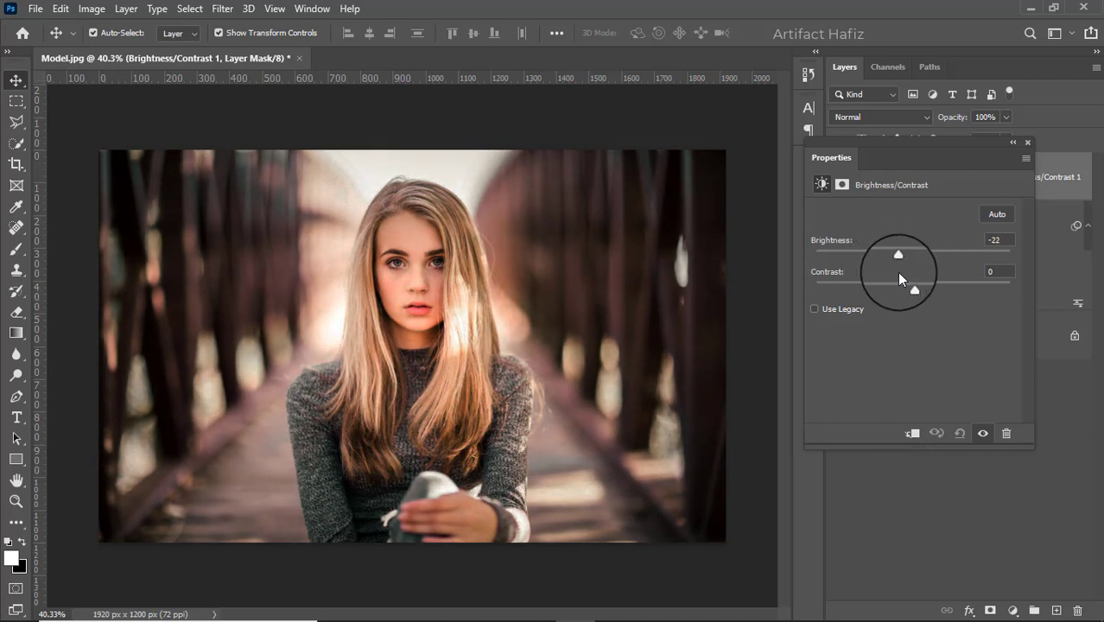
{"action": "left_click", "coordinate": [1027, 142]}
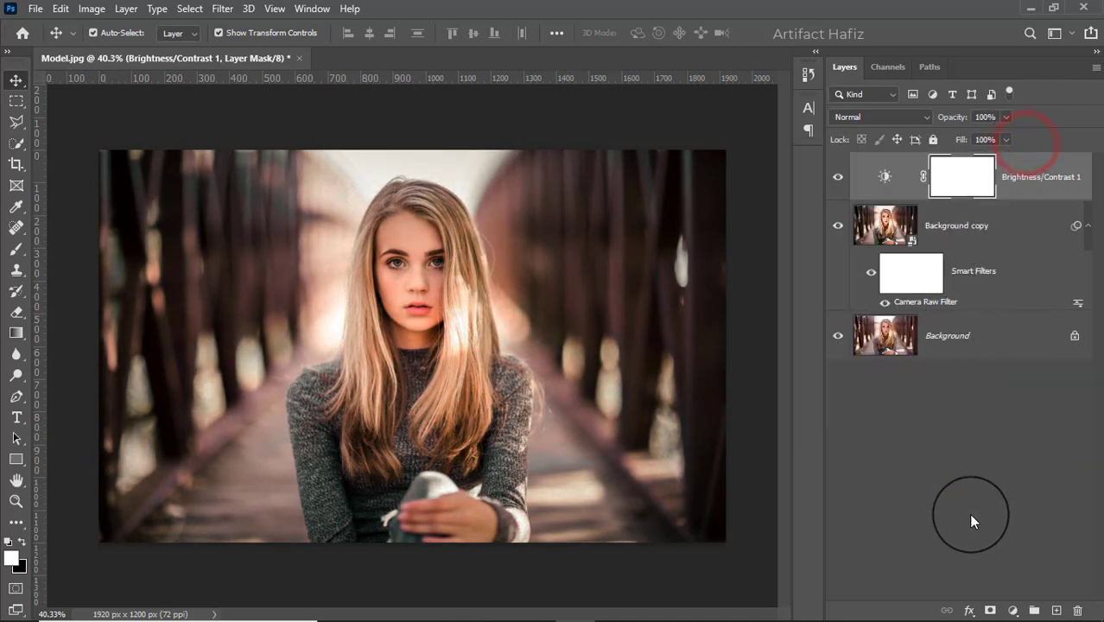
- Add a Color Lookup adjustment layer using the Fuji F125 Kodak 2395 (by Adobe).cube 3D LUT and lower its opacity to 24%
{"action": "left_click", "coordinate": [1013, 610]}
{"action": "left_click", "coordinate": [1024, 514]}
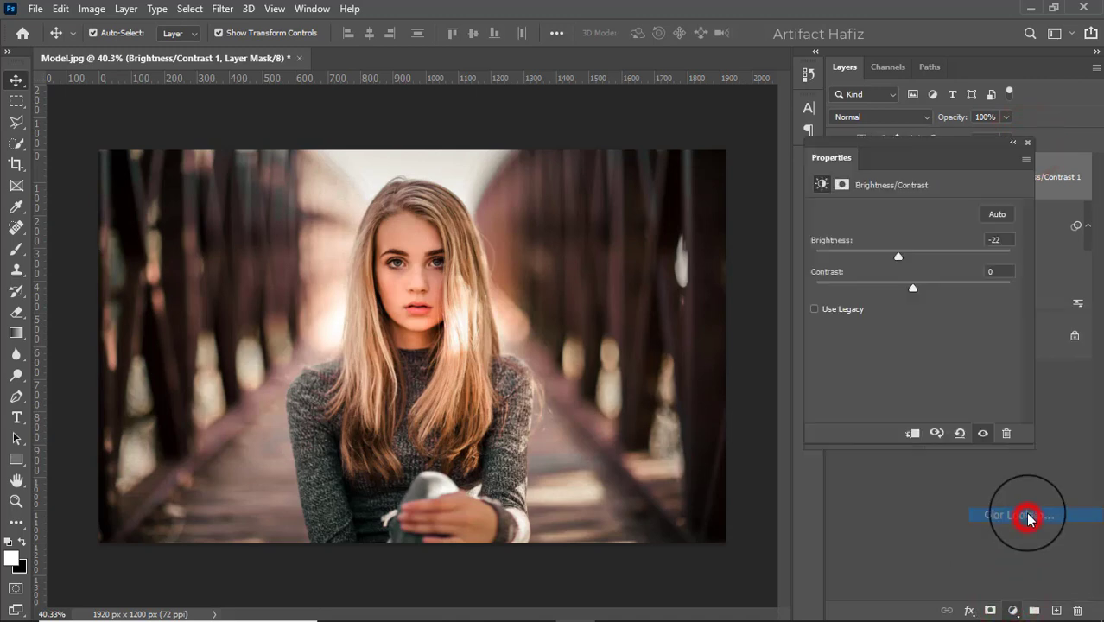
{"action": "left_click", "coordinate": [919, 198]}
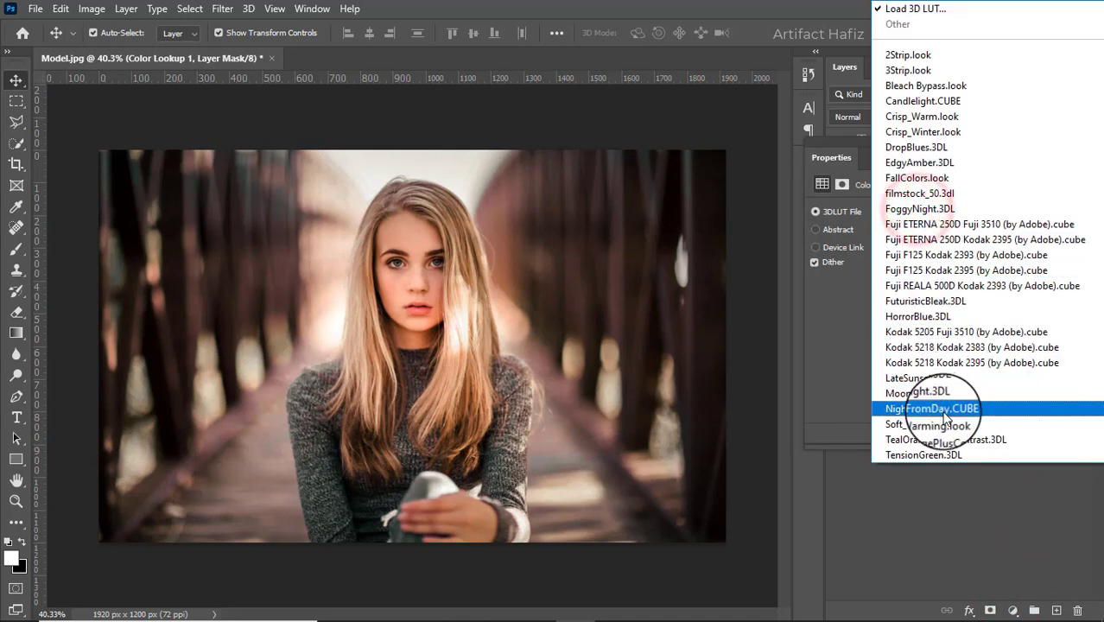
{"action": "left_click", "coordinate": [933, 272]}
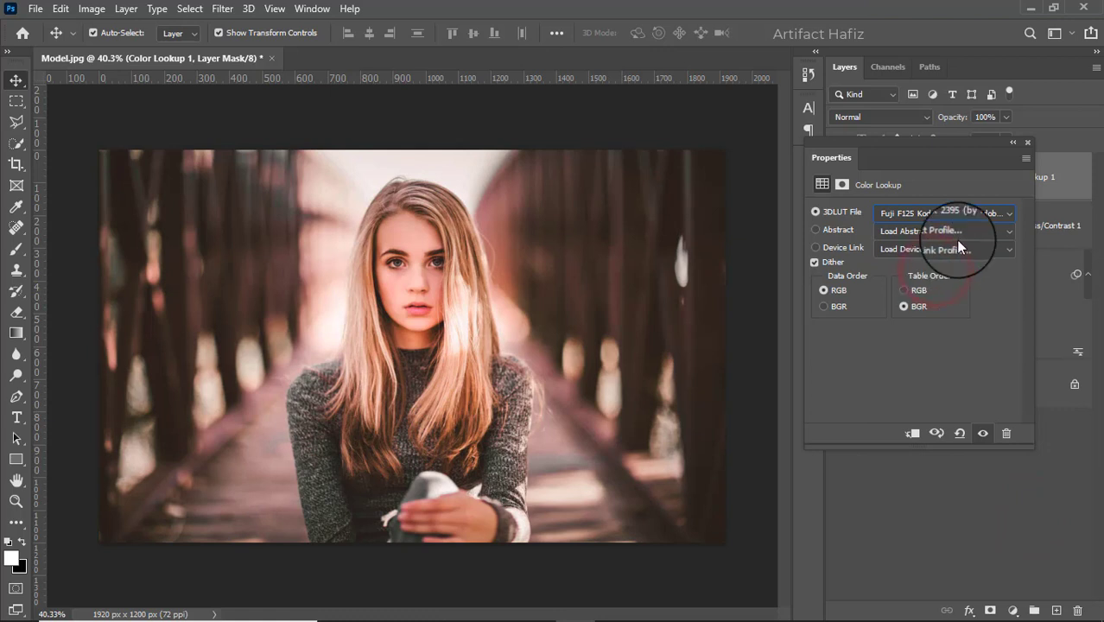
{"action": "left_click", "coordinate": [1028, 144]}
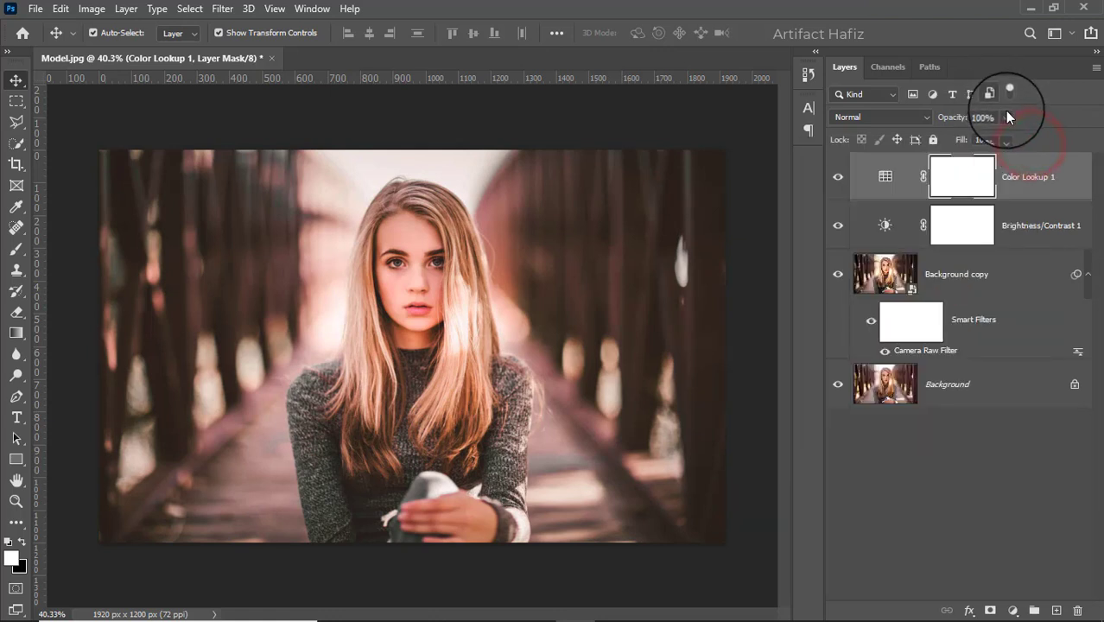
{"action": "left_click", "coordinate": [1006, 114]}
{"action": "left_click_drag", "start_coordinate": [1003, 144], "coordinate": [949, 137]}
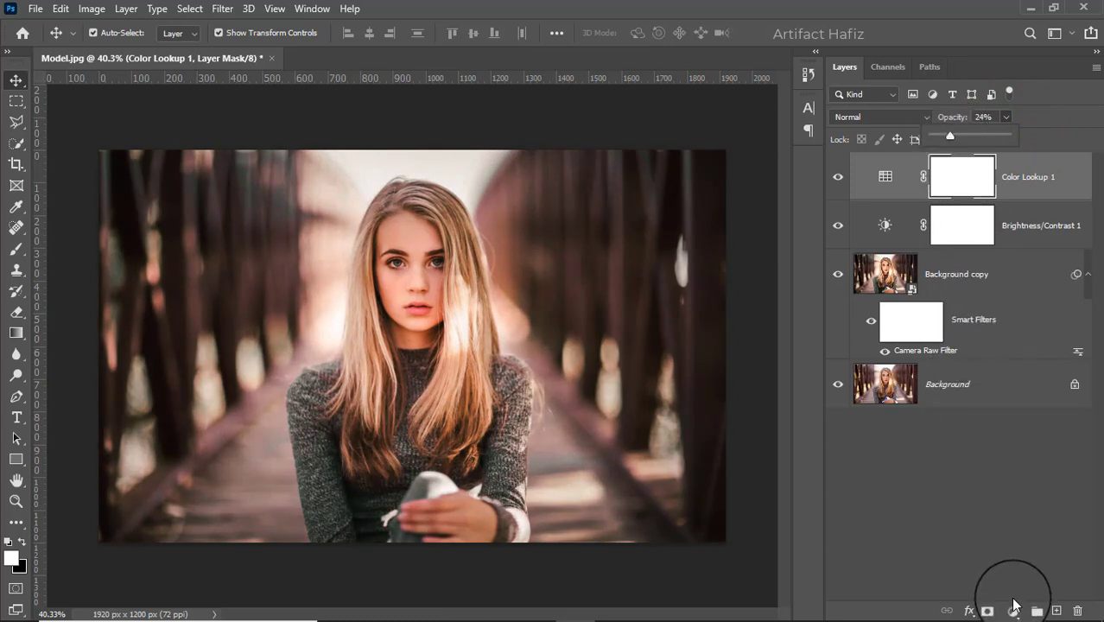
- Add a Levels adjustment layer on top and nudge the shadow input level slightly upward
{"action": "left_click", "coordinate": [1012, 610]}
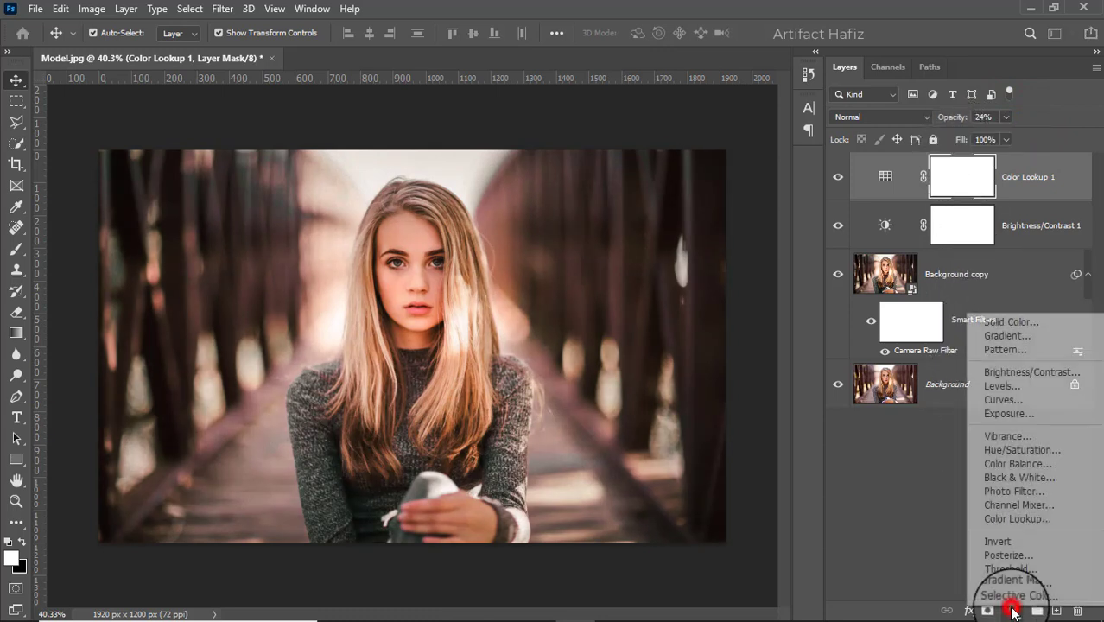
{"action": "left_click", "coordinate": [984, 388]}
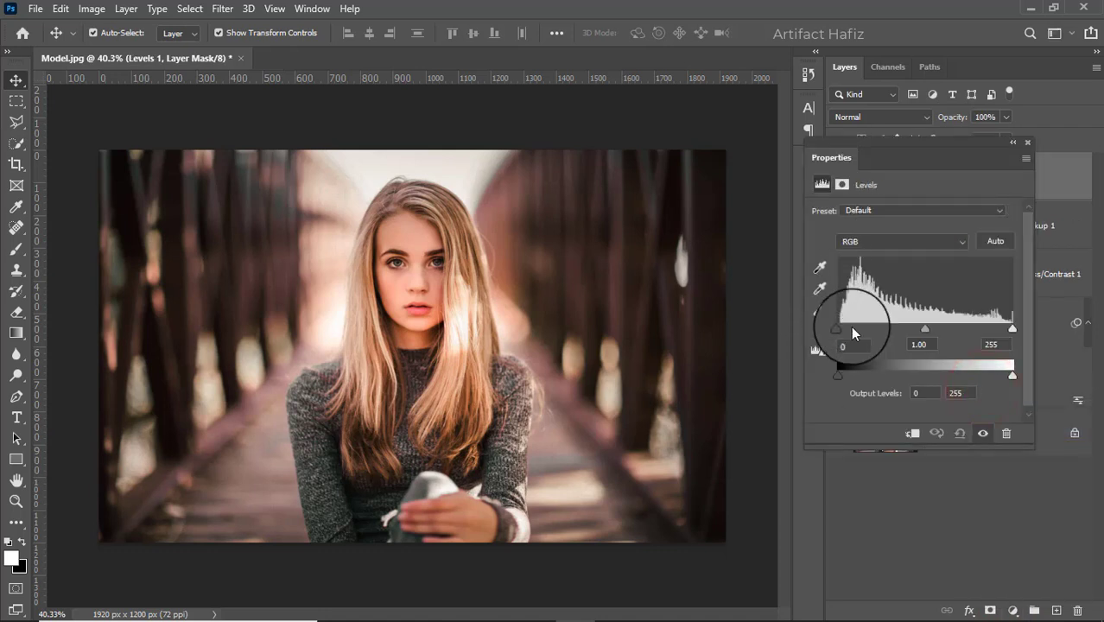
{"action": "left_click_drag", "start_coordinate": [836, 330], "coordinate": [839, 329]}
{"action": "left_click", "coordinate": [1026, 142]}
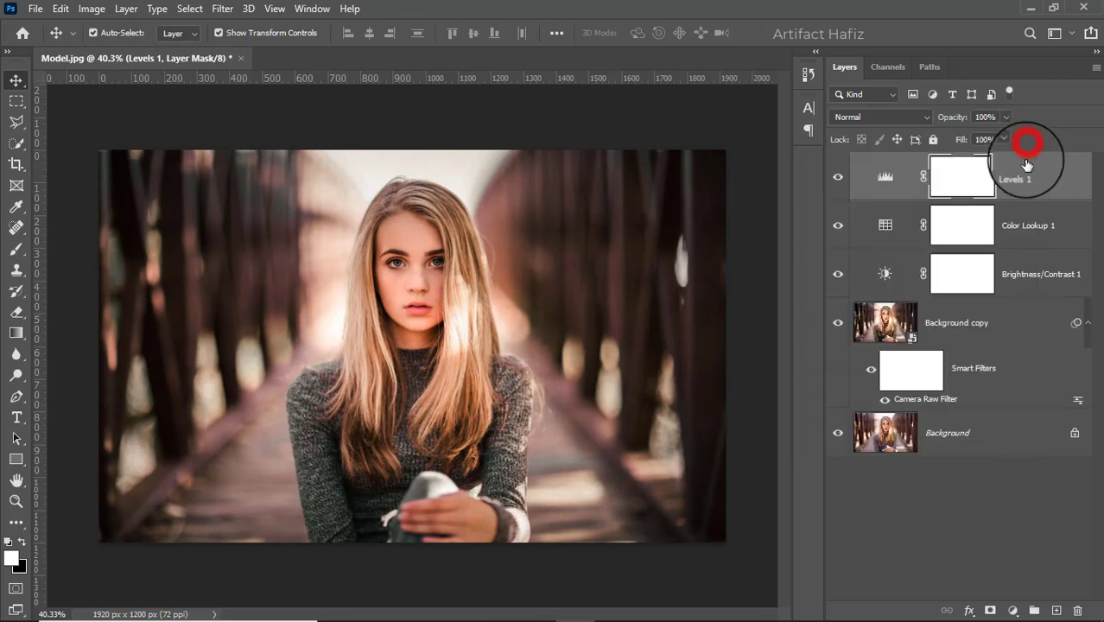
- Stamp all visible layers into a new top layer and convert it for Smart Filters
{"action": "key", "text": "ctrl+alt+shift+e"}
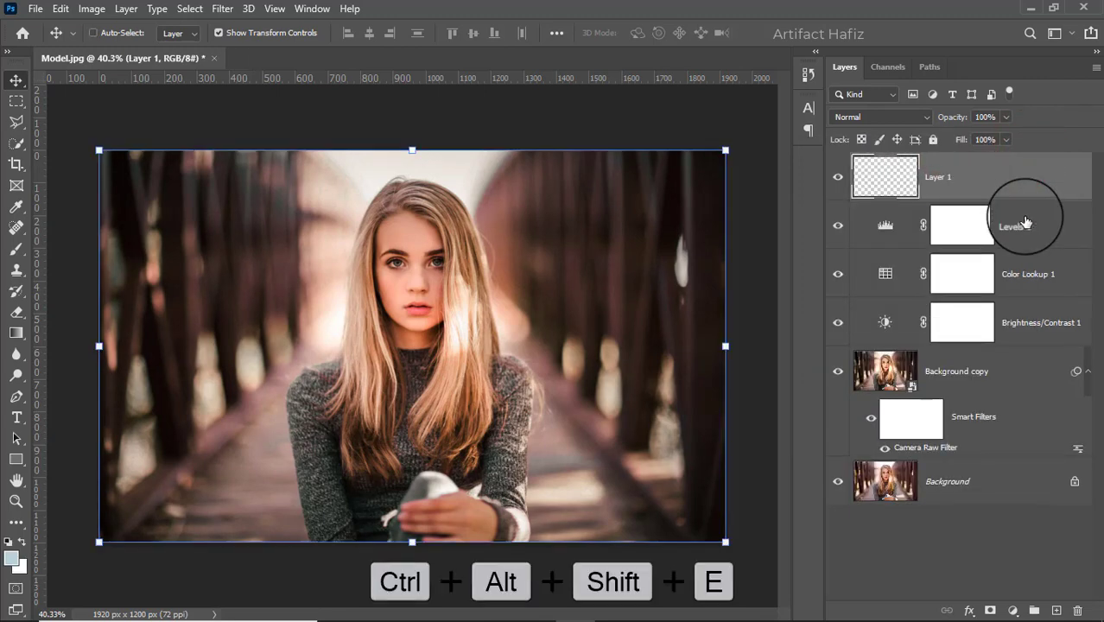
{"action": "left_click", "coordinate": [222, 9]}
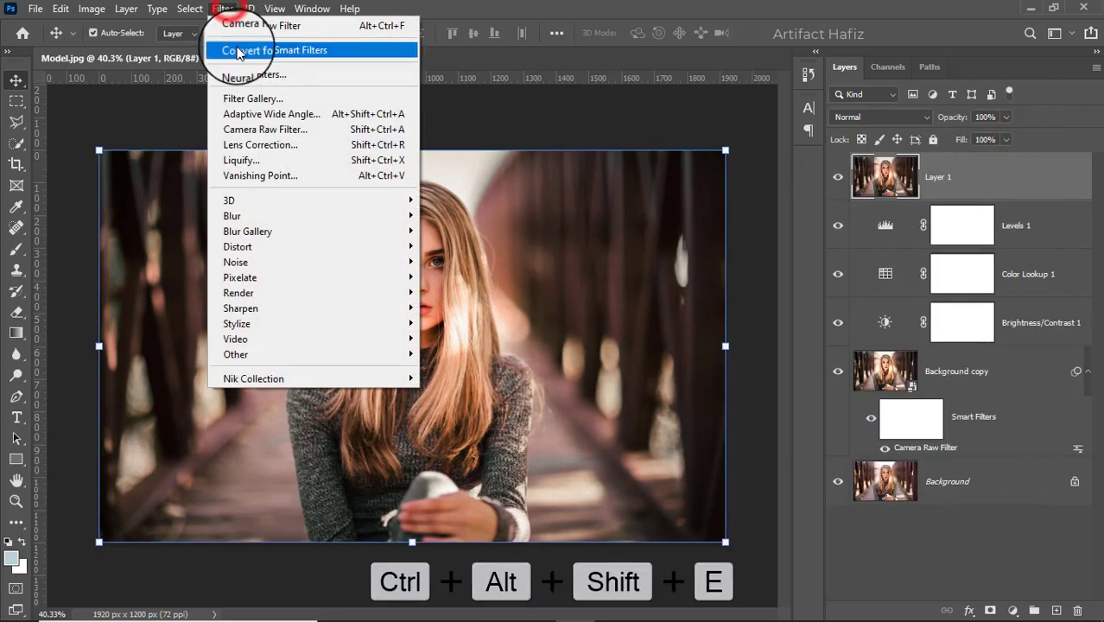
{"action": "left_click", "coordinate": [246, 50]}
- Apply a Camera Raw filter to the stamped layer with Highlights -23, Shadows +7 and Whites +12
{"action": "left_click", "coordinate": [222, 9]}
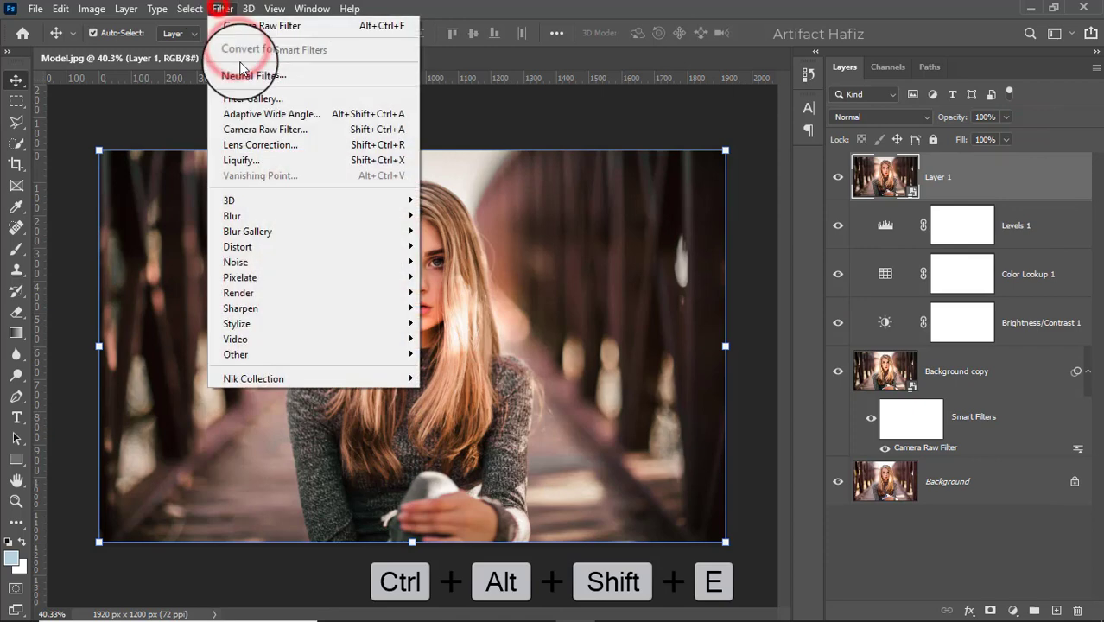
{"action": "left_click", "coordinate": [261, 130]}
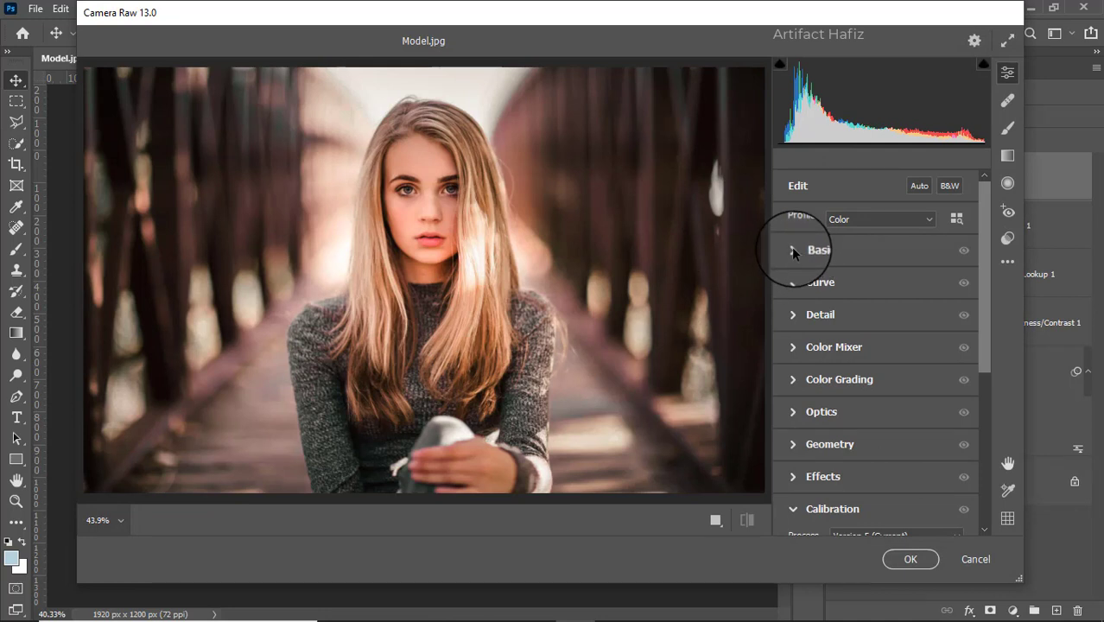
{"action": "left_click", "coordinate": [792, 250]}
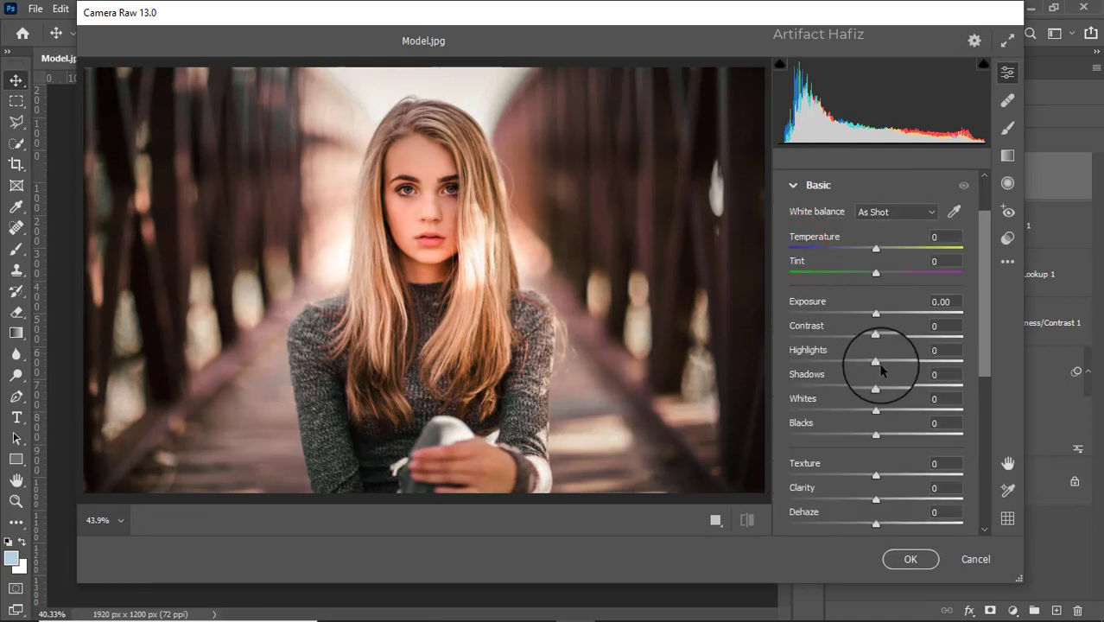
{"action": "left_click_drag", "start_coordinate": [873, 364], "coordinate": [886, 419]}
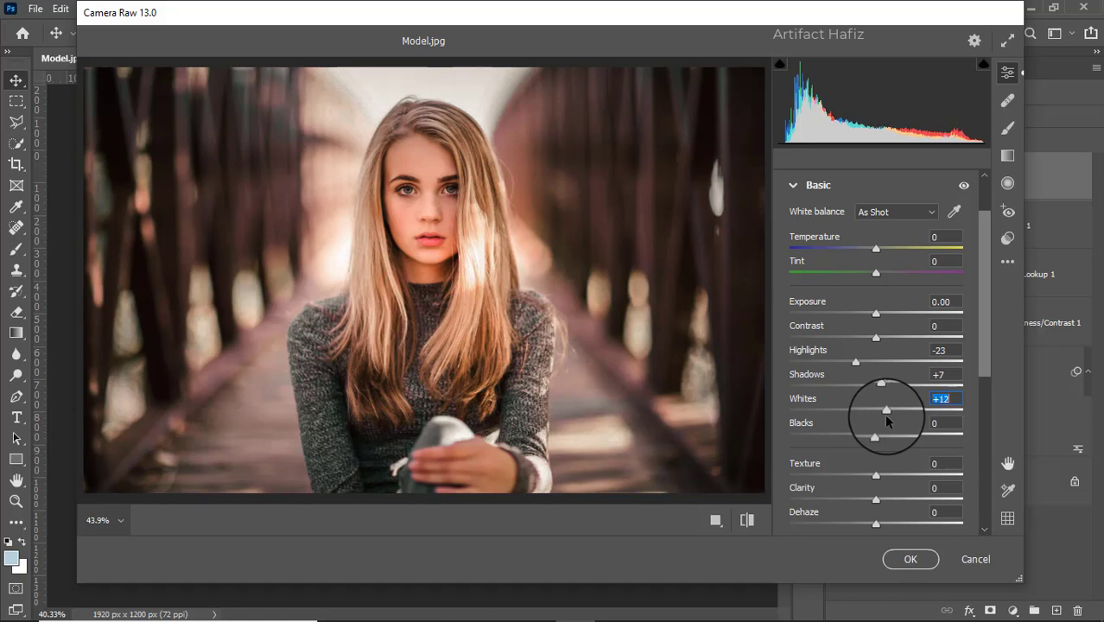
{"action": "left_click", "coordinate": [911, 559]}
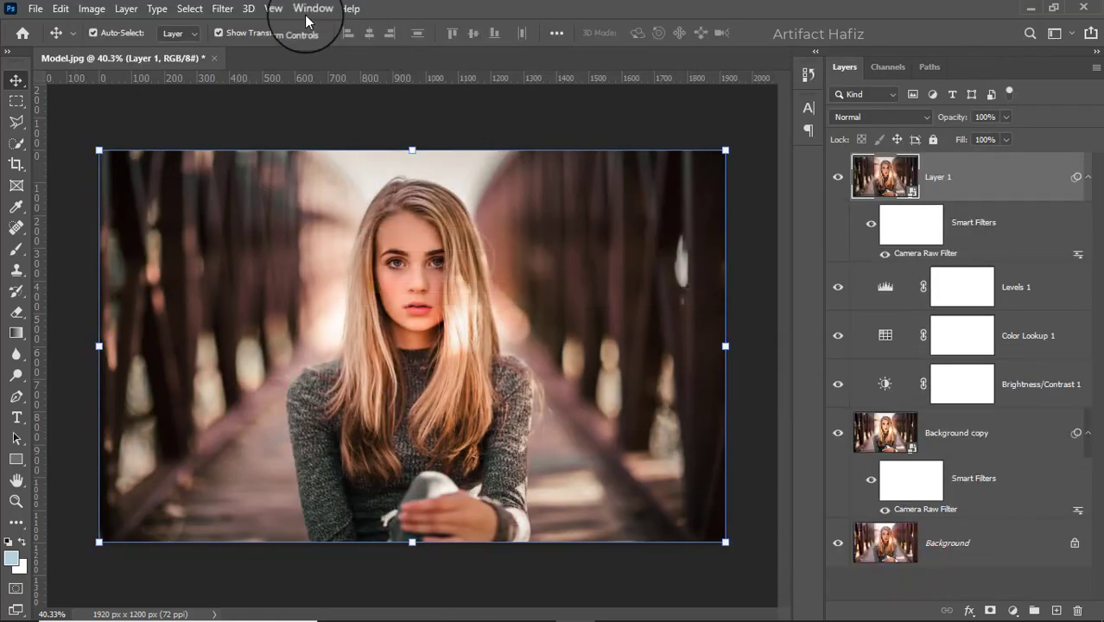
- Open the stamped layer in Color Efex Pro 4, dismiss the Smart Object notice and choose the Cross Processing filter
{"action": "left_click", "coordinate": [222, 8]}
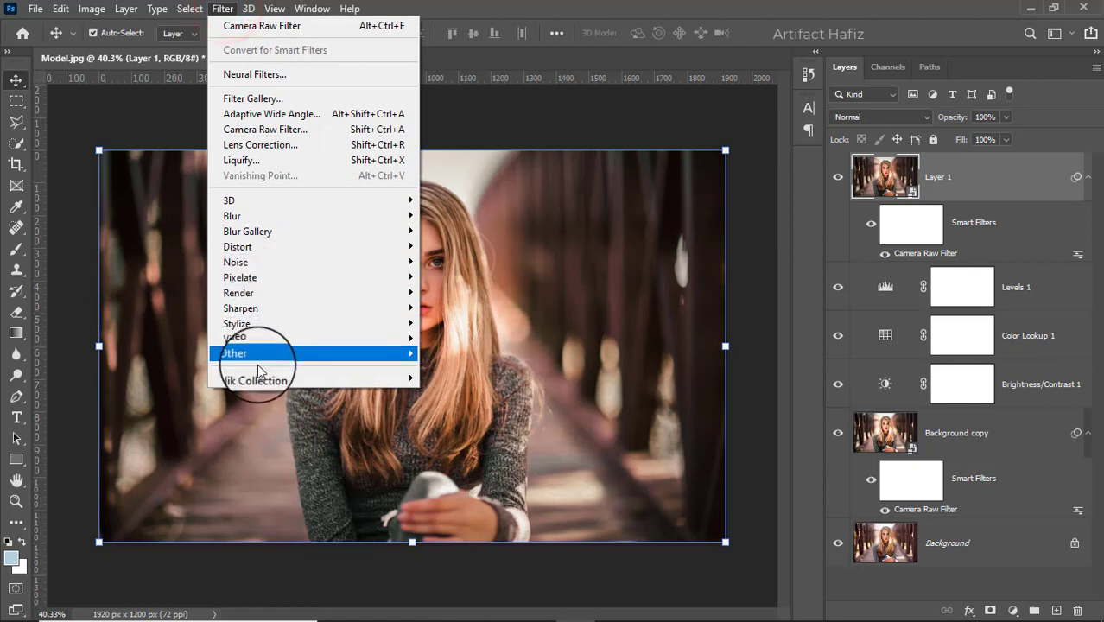
{"action": "mouse_move", "coordinate": [371, 380]}
{"action": "left_click", "coordinate": [431, 395]}
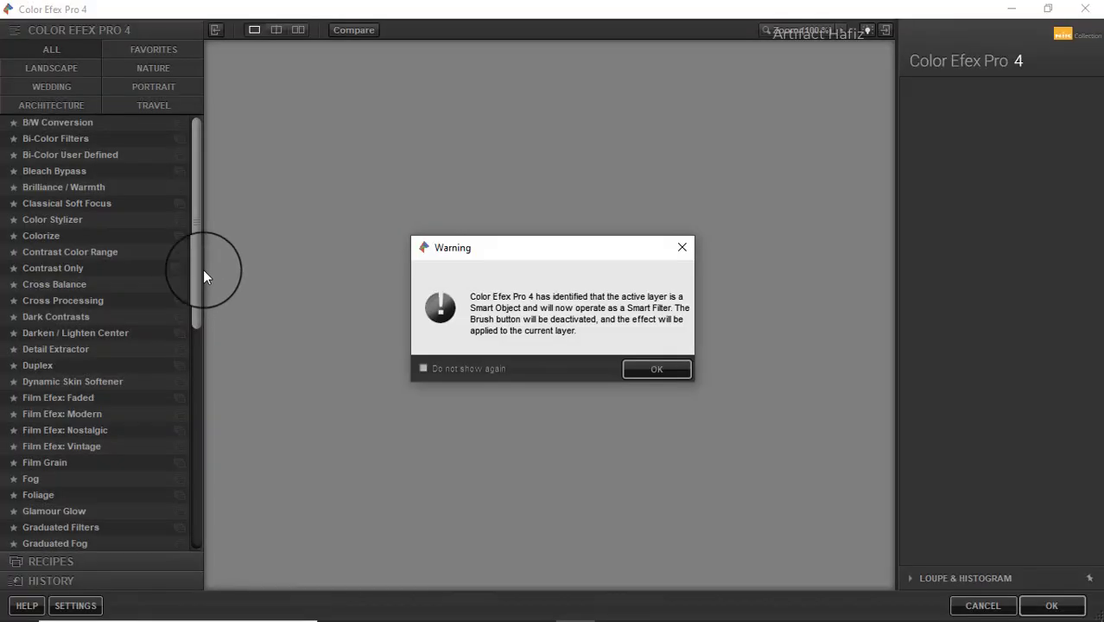
{"action": "left_click", "coordinate": [643, 368]}
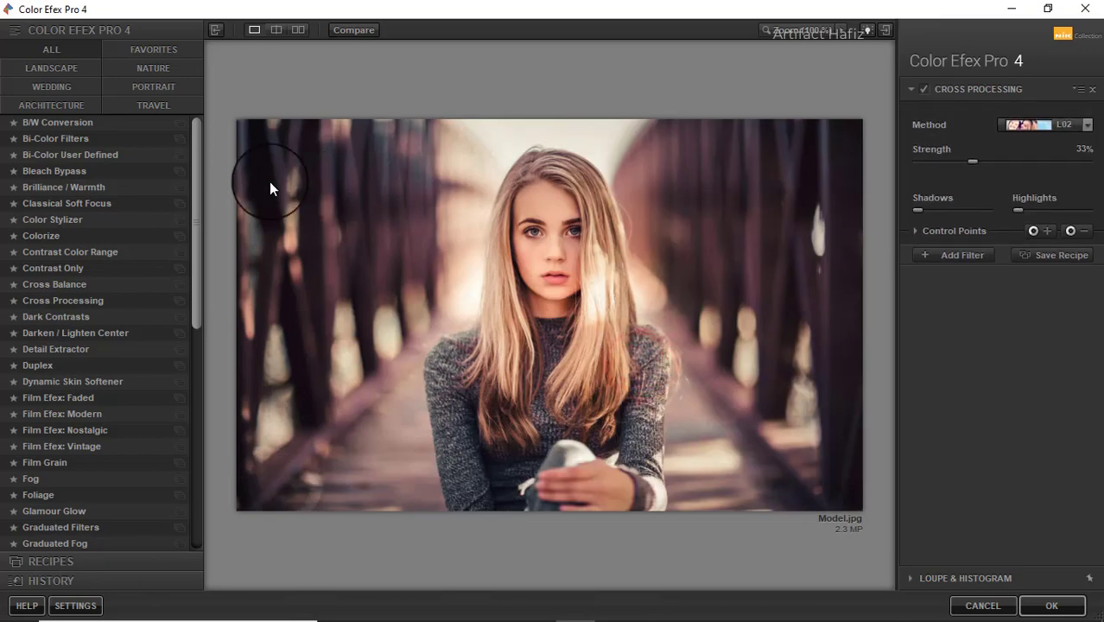
{"action": "left_click", "coordinate": [75, 301]}
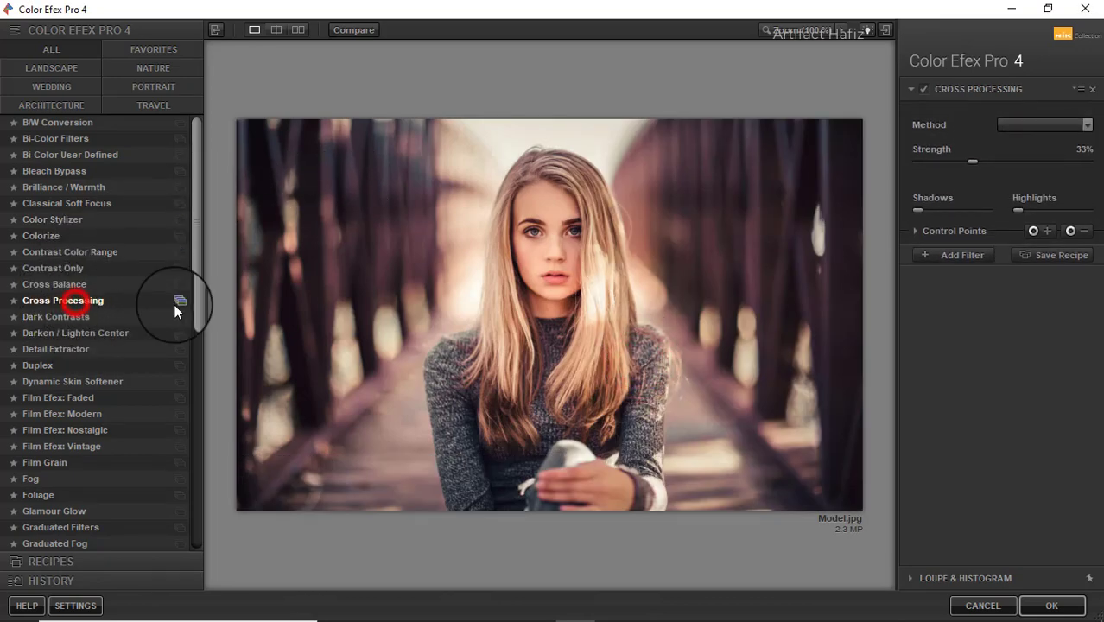
- Set the Cross Processing method to L03, preview the effect off and on, lower its strength and apply the filter
{"action": "left_click", "coordinate": [1036, 126]}
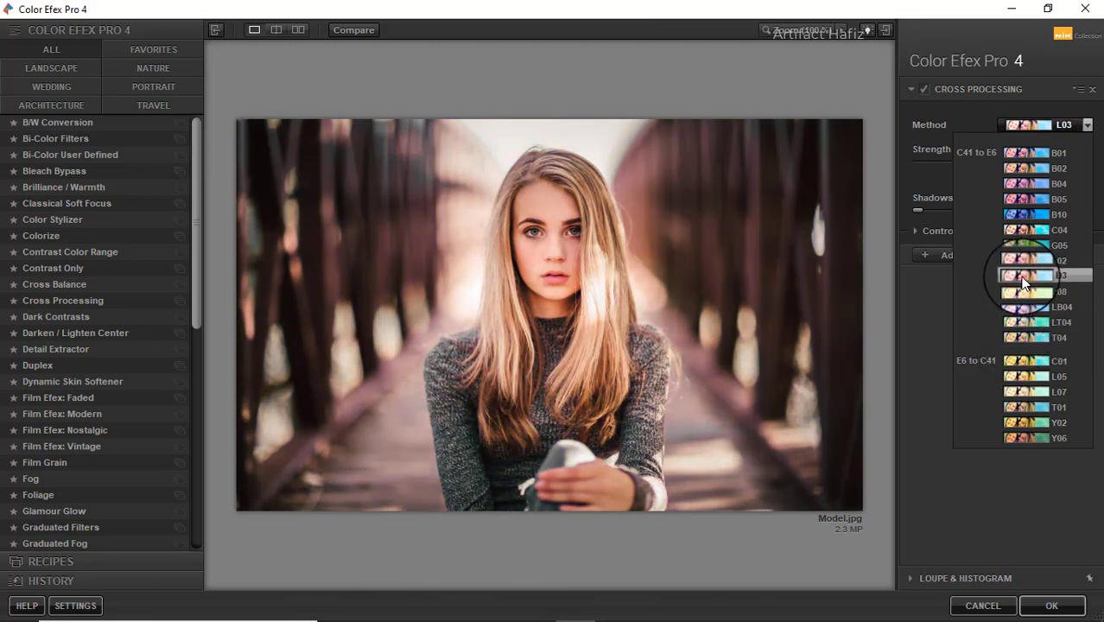
{"action": "left_click", "coordinate": [1022, 277]}
{"action": "left_click", "coordinate": [919, 89]}
{"action": "left_click", "coordinate": [919, 89]}
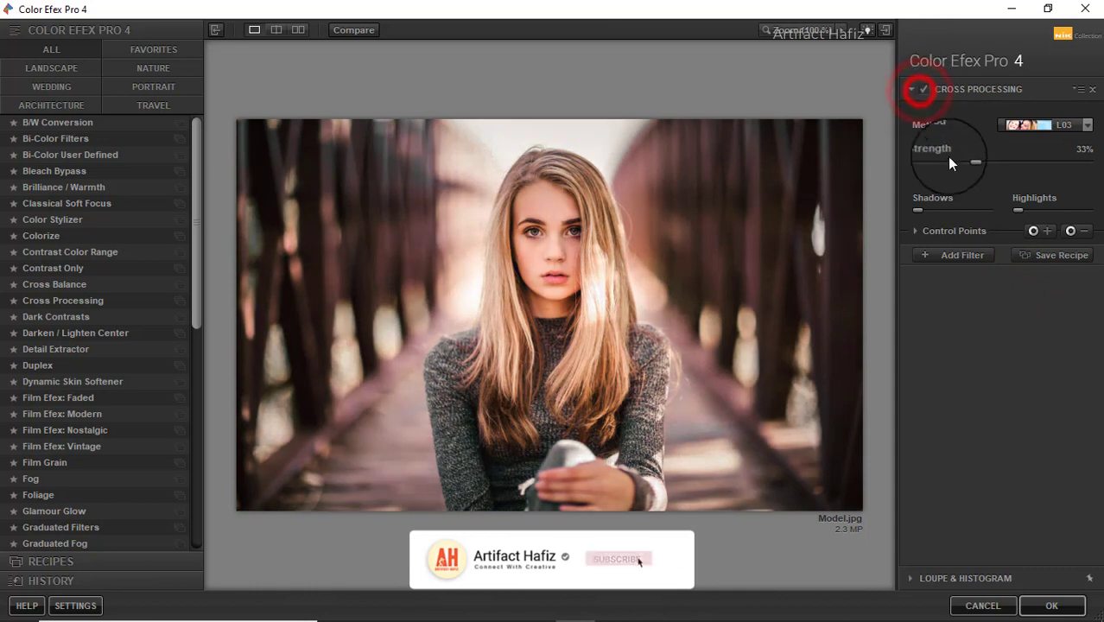
{"action": "left_click_drag", "start_coordinate": [973, 162], "coordinate": [921, 168]}
{"action": "left_click", "coordinate": [1052, 606]}
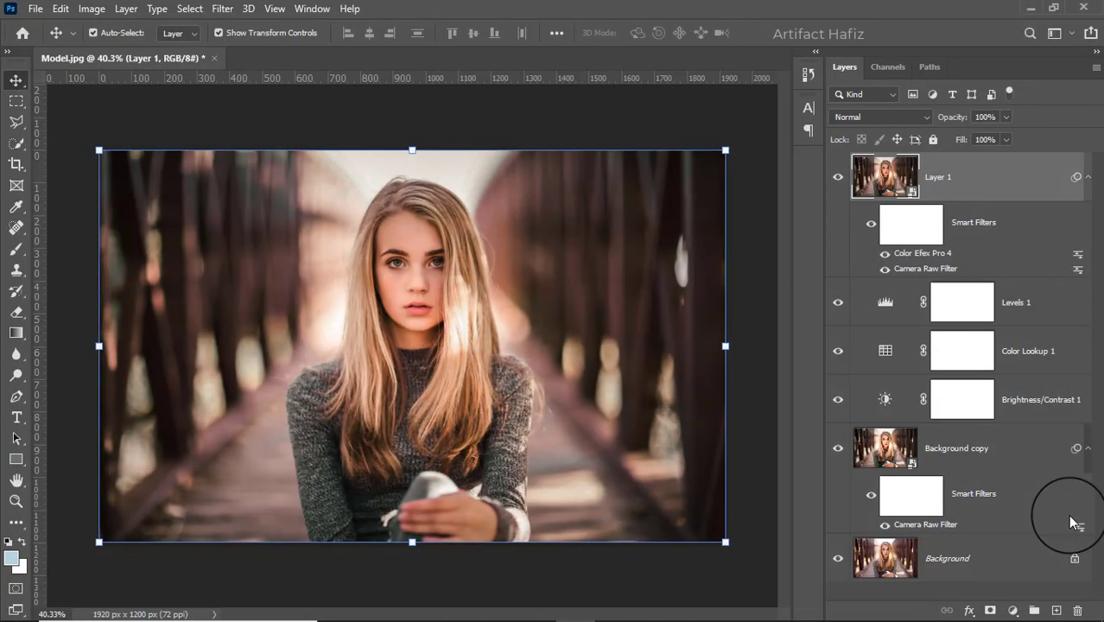
- Compare the finished edit with the original by showing only the Background layer and restoring all layers, twice
{"action": "left_click", "coordinate": [837, 559], "text": "alt"}
{"action": "left_click", "coordinate": [836, 560], "text": "alt"}
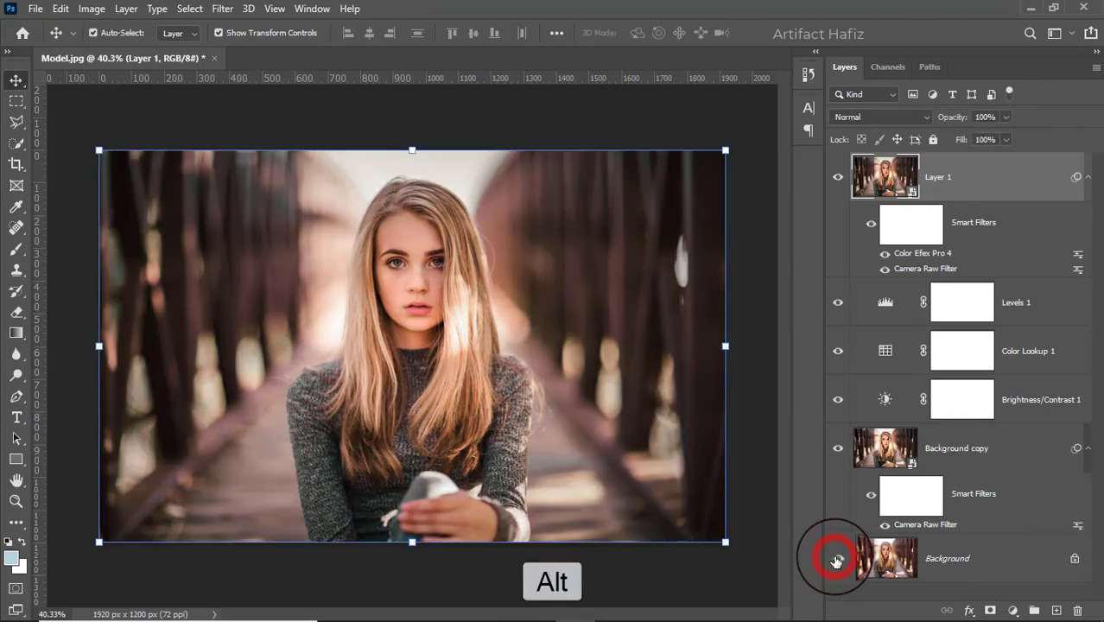
{"action": "left_click", "coordinate": [836, 560], "text": "alt"}
{"action": "left_click", "coordinate": [836, 560], "text": "alt"}
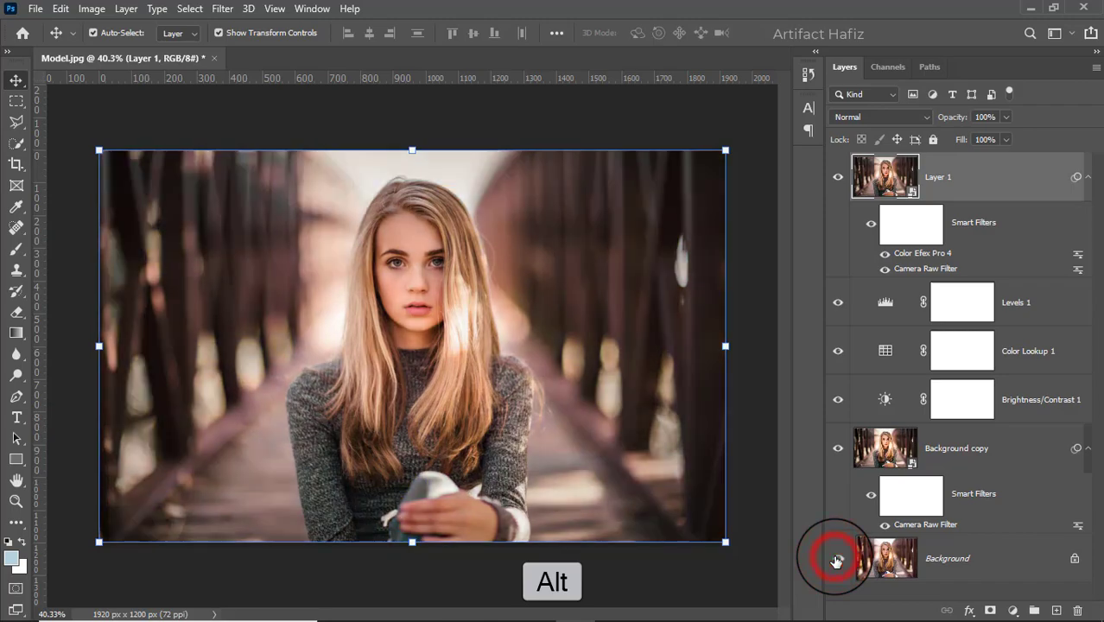